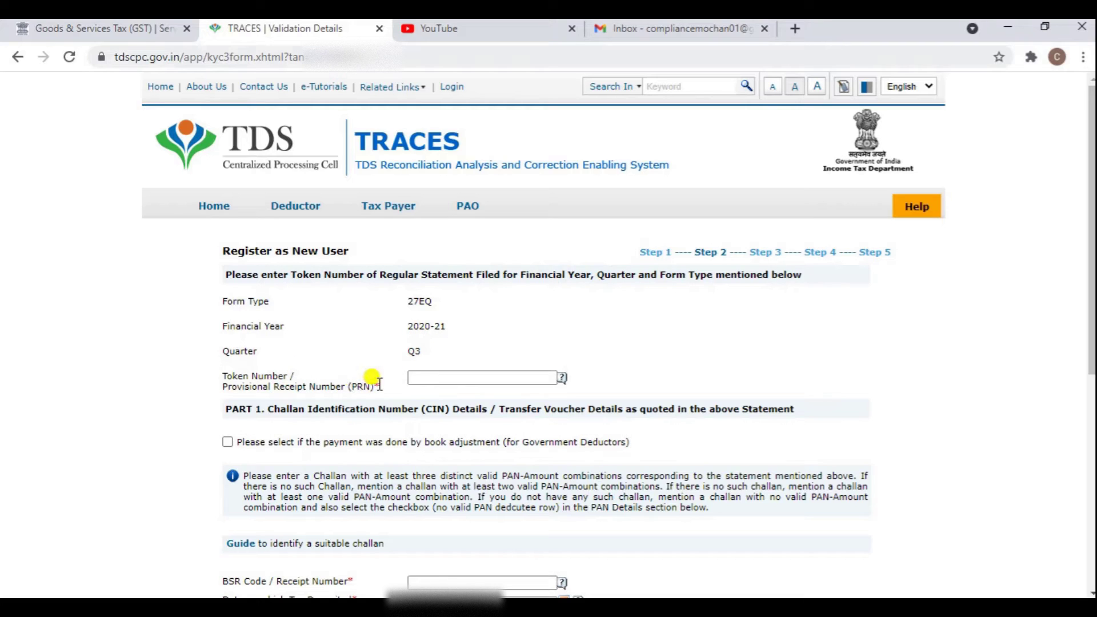
Paste the statement's token number into the Token Number field.
{"action": "left_click", "coordinate": [413, 377]}
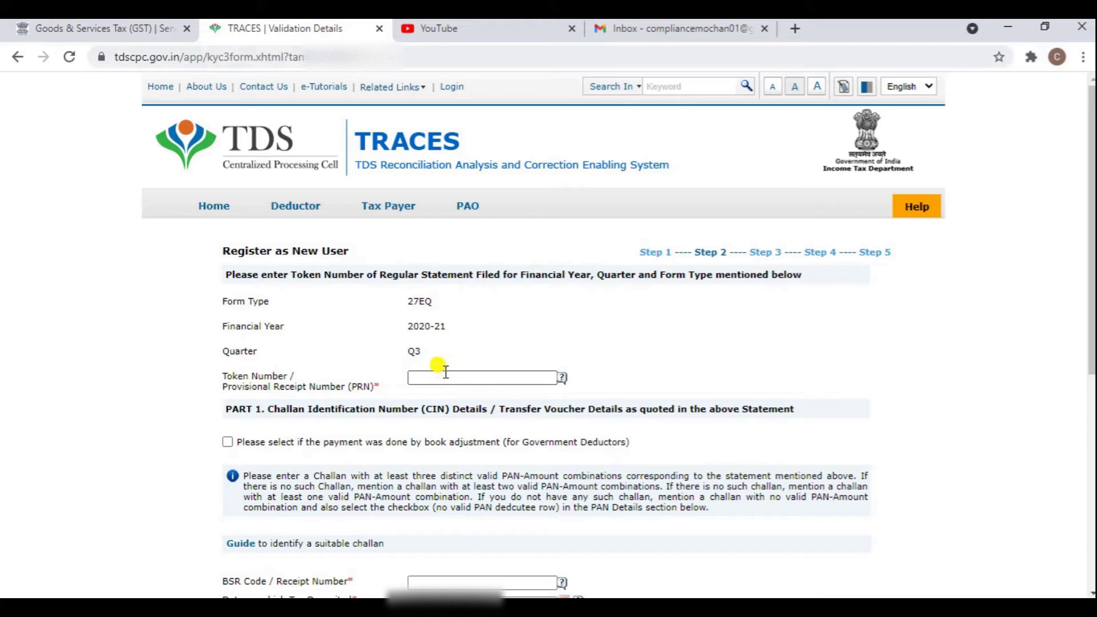
{"action": "left_click", "coordinate": [423, 376]}
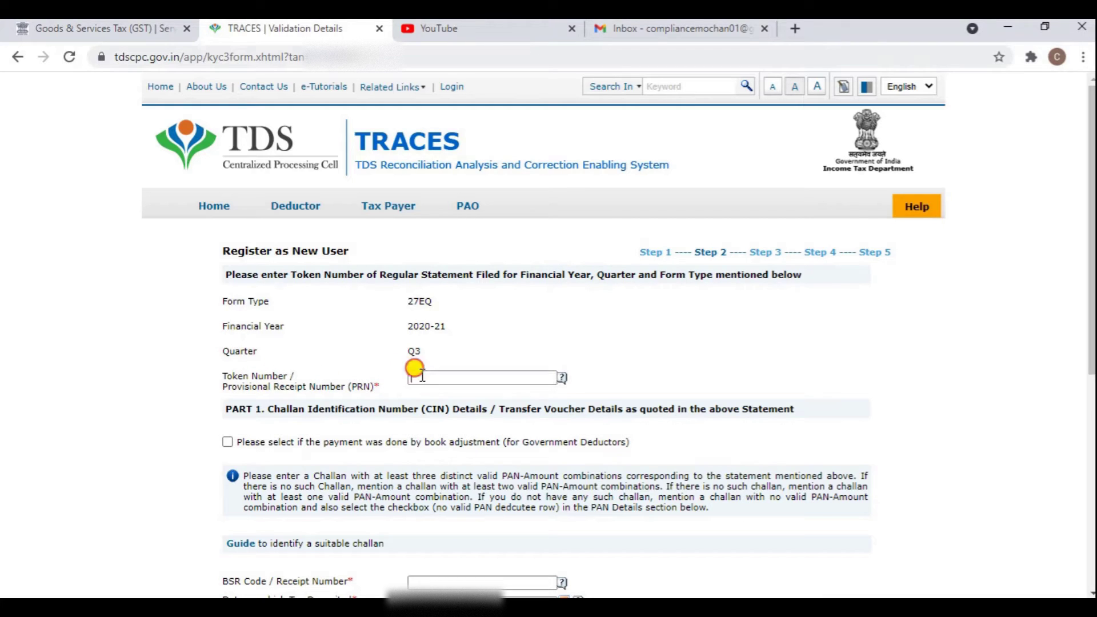
{"action": "key", "text": "ctrl+v"}
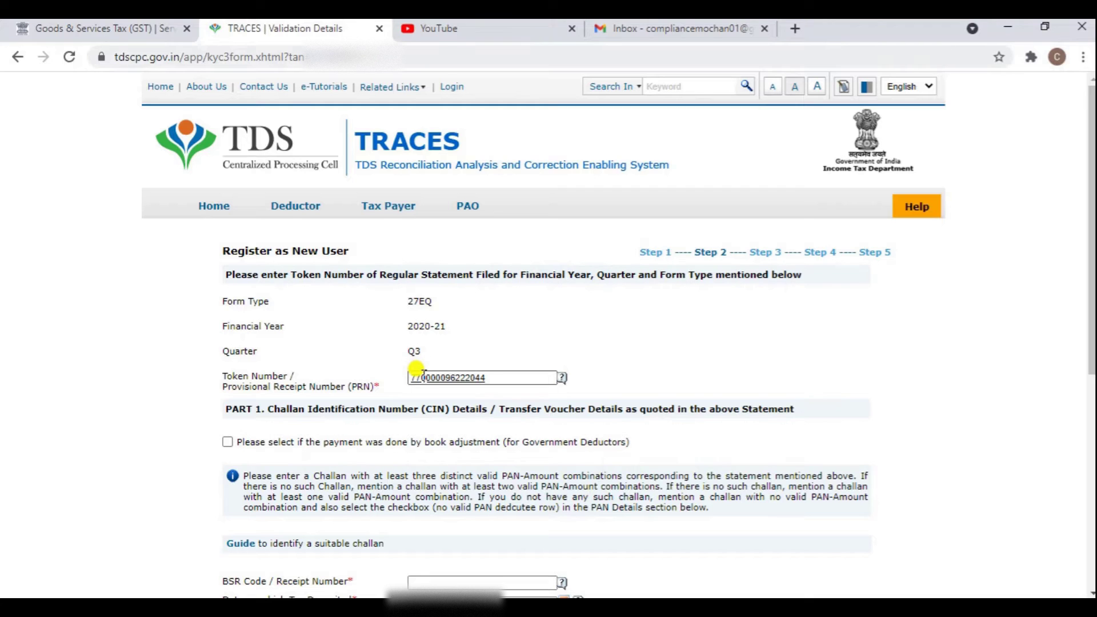
{"action": "scroll", "coordinate": [483, 354], "scroll_direction": "down", "scroll_amount": 3}
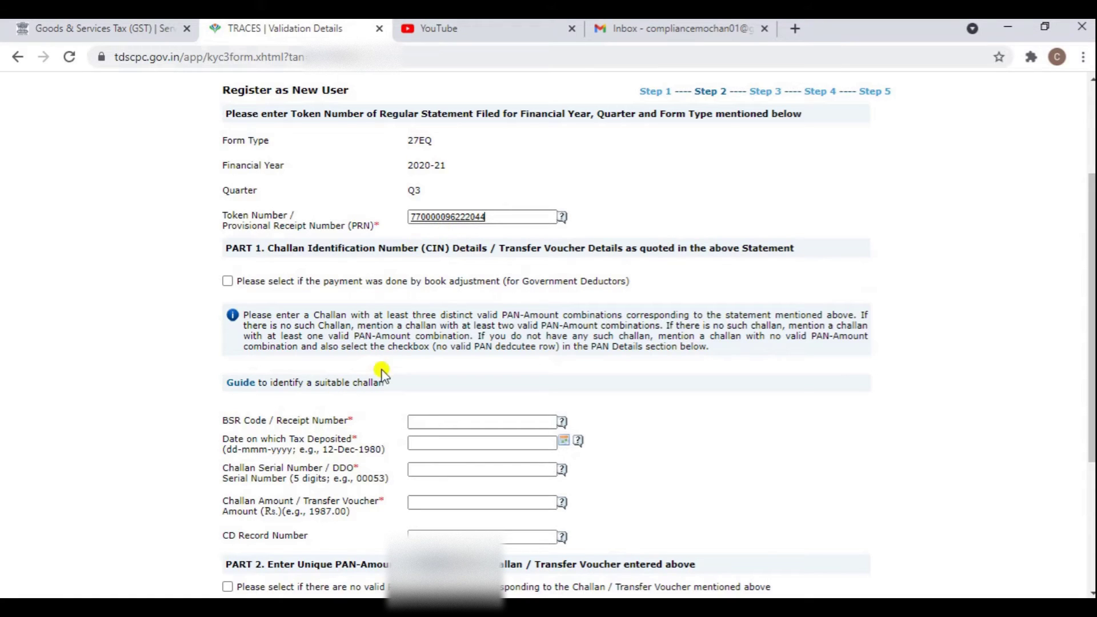
Enter the challan's BSR code, deposit date 27-Mar-2021, serial number 00382 and amount 793.
{"action": "left_click", "coordinate": [424, 419]}
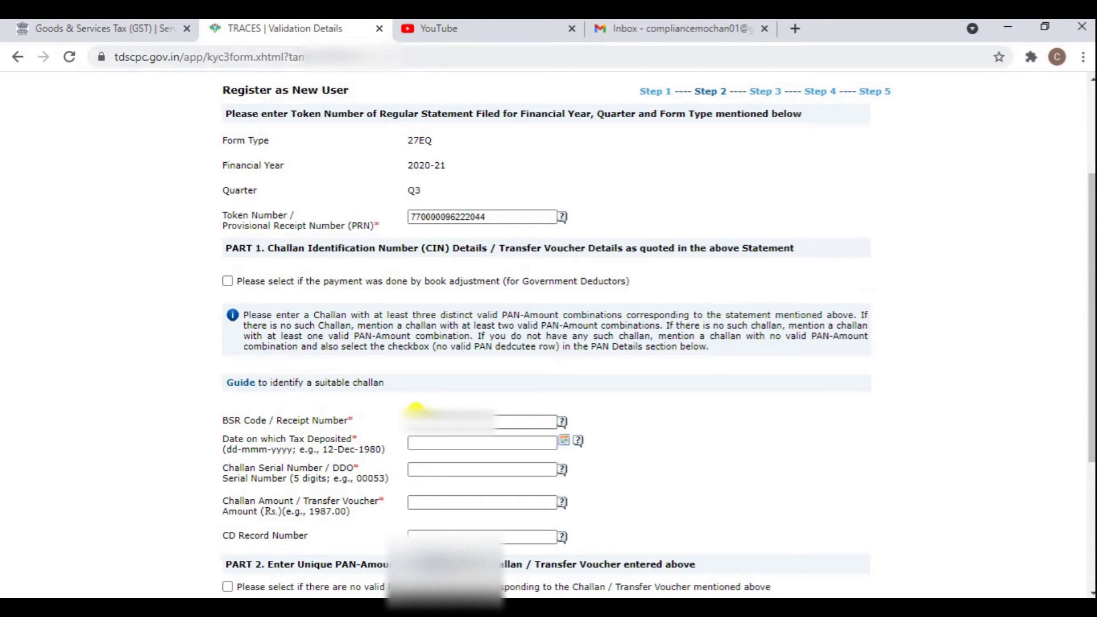
{"action": "key", "text": "ctrl+v"}
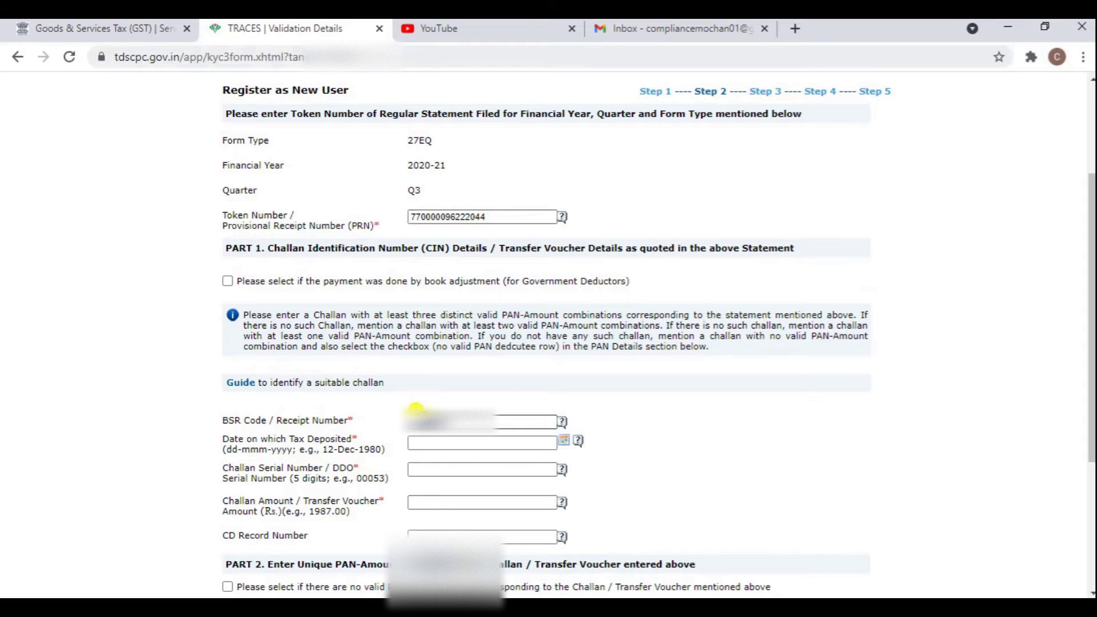
{"action": "left_click", "coordinate": [433, 444]}
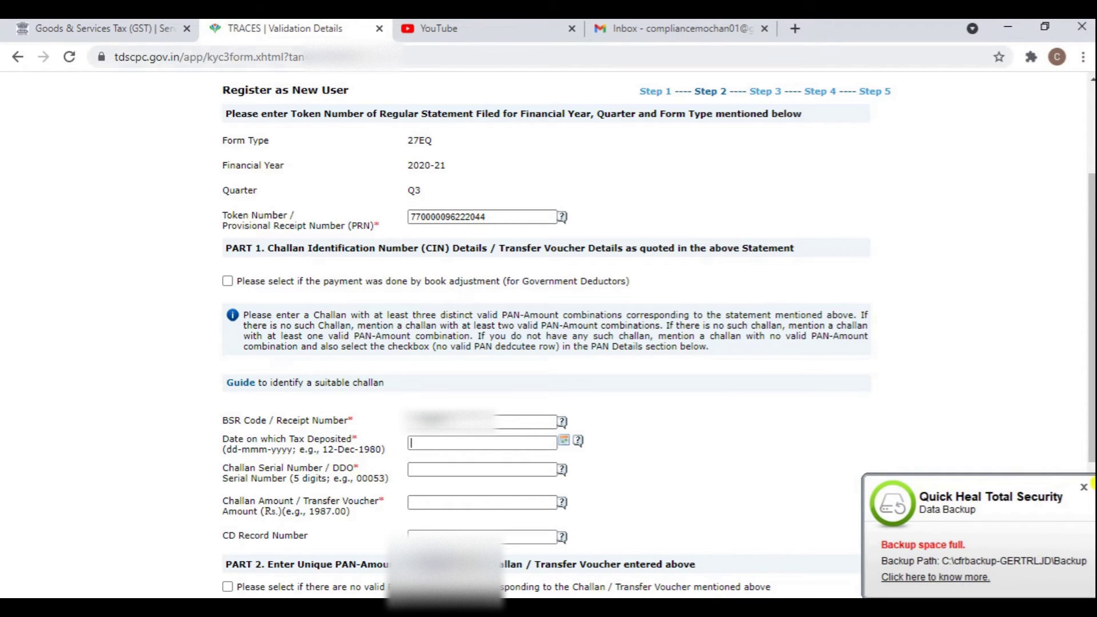
{"action": "left_click", "coordinate": [1084, 487]}
{"action": "type", "text": "27-Mar-"}
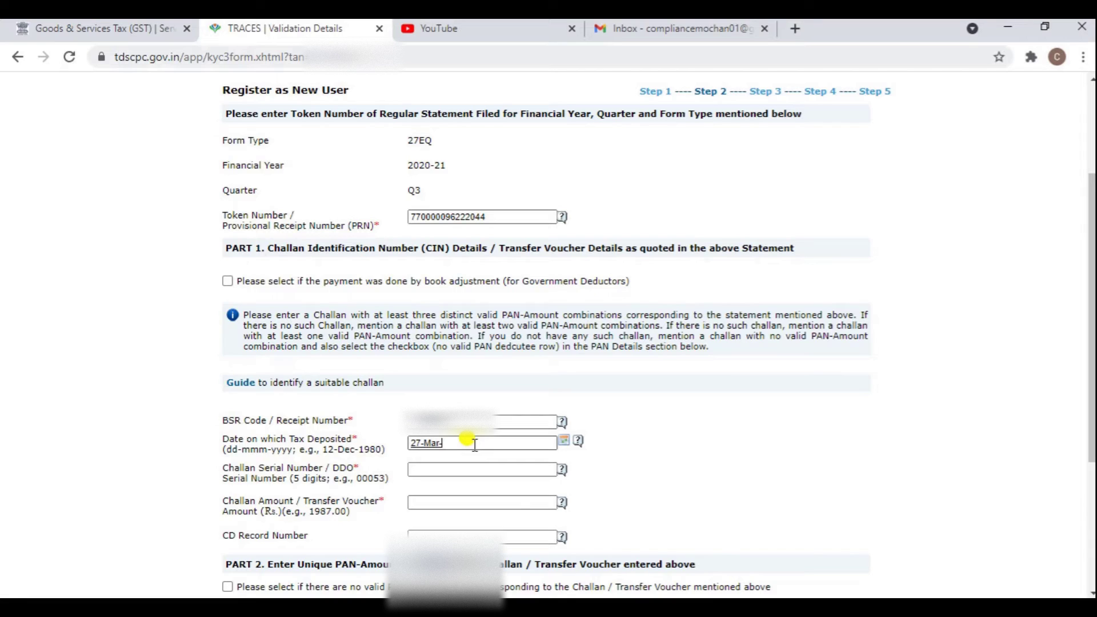
{"action": "type", "text": "2021"}
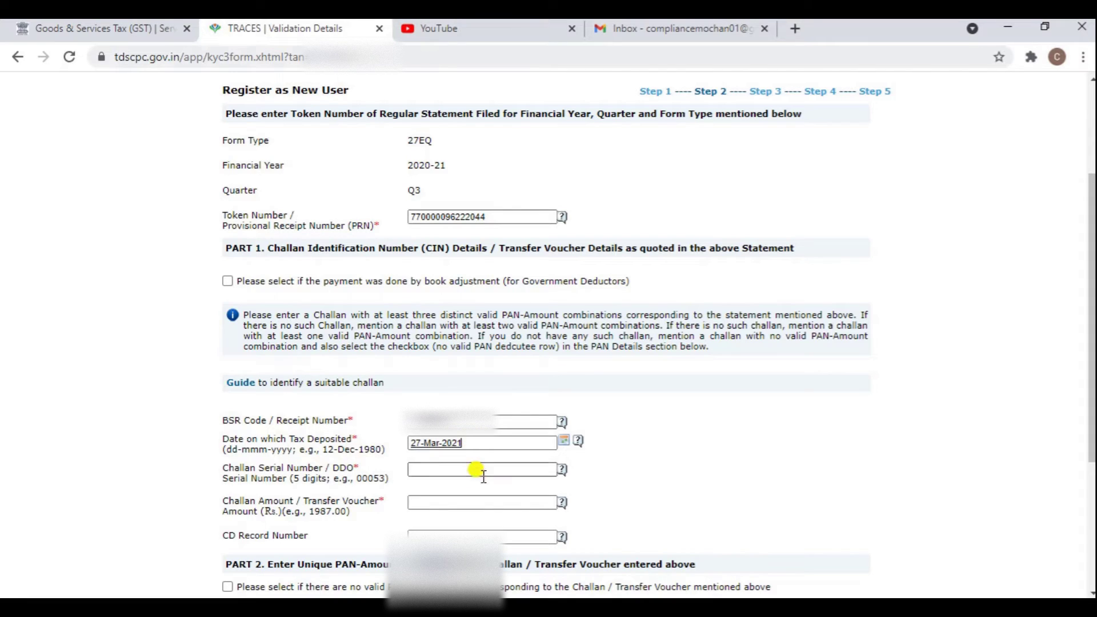
{"action": "left_click", "coordinate": [480, 469]}
{"action": "type", "text": "00382"}
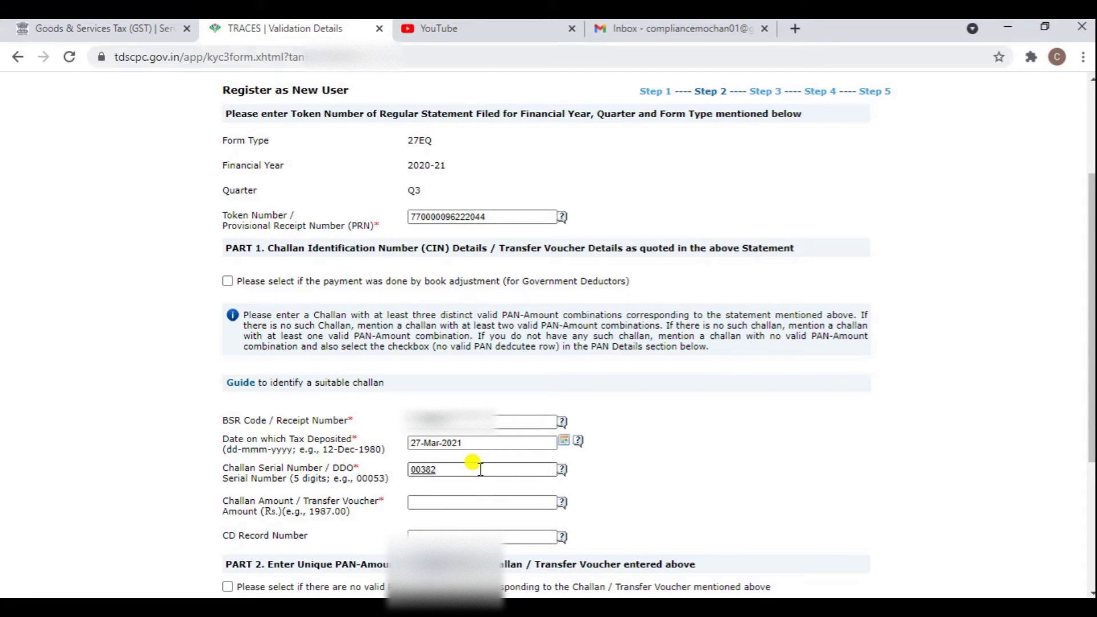
{"action": "left_click", "coordinate": [469, 502]}
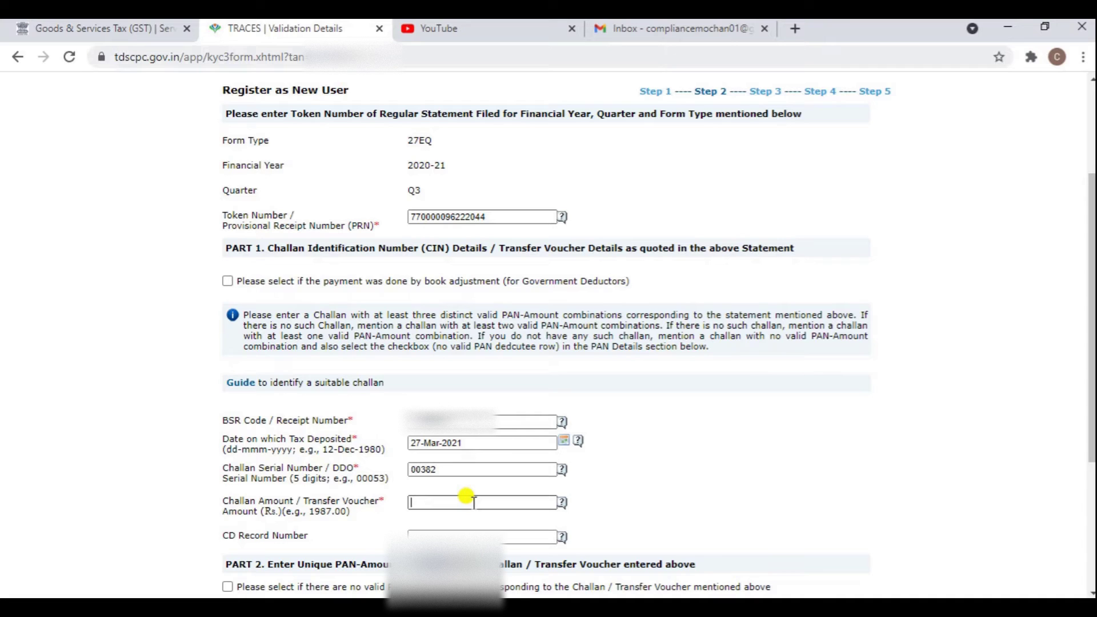
{"action": "type", "text": "793"}
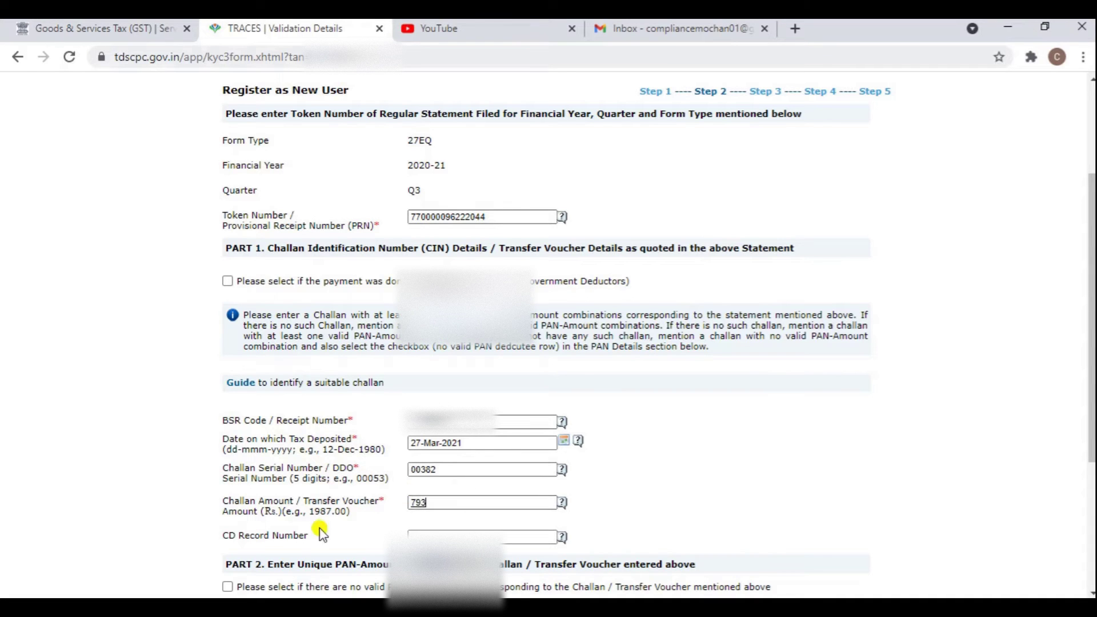
{"action": "scroll", "coordinate": [320, 533], "scroll_direction": "down", "scroll_amount": 4}
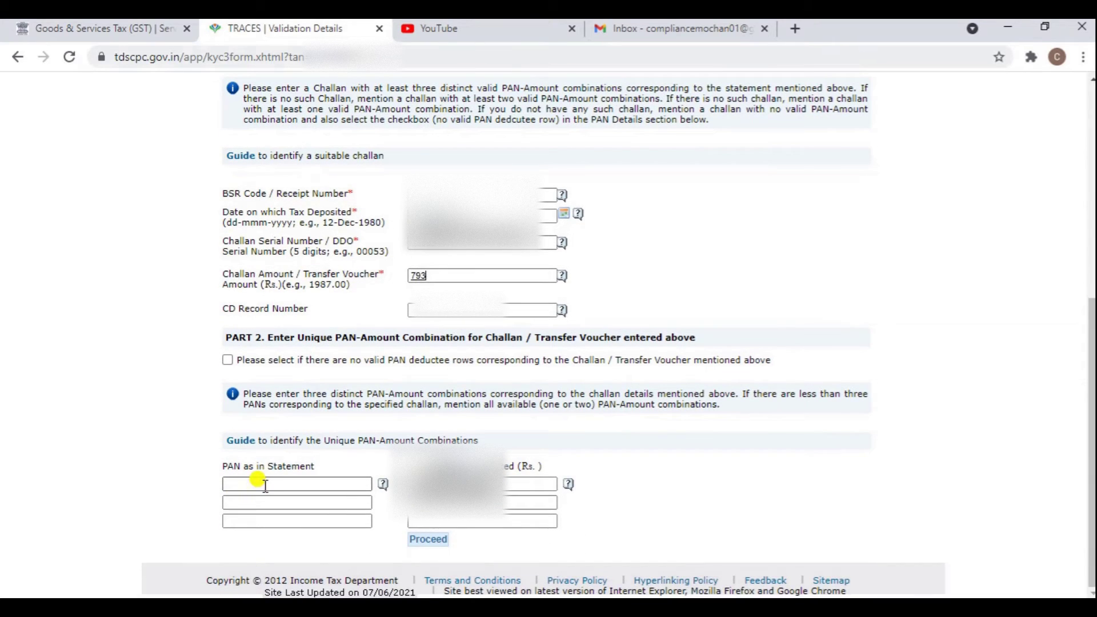
Paste the deductee PAN, submit for validation, and confirm that fewer than three PANs exist.
{"action": "left_click", "coordinate": [266, 485]}
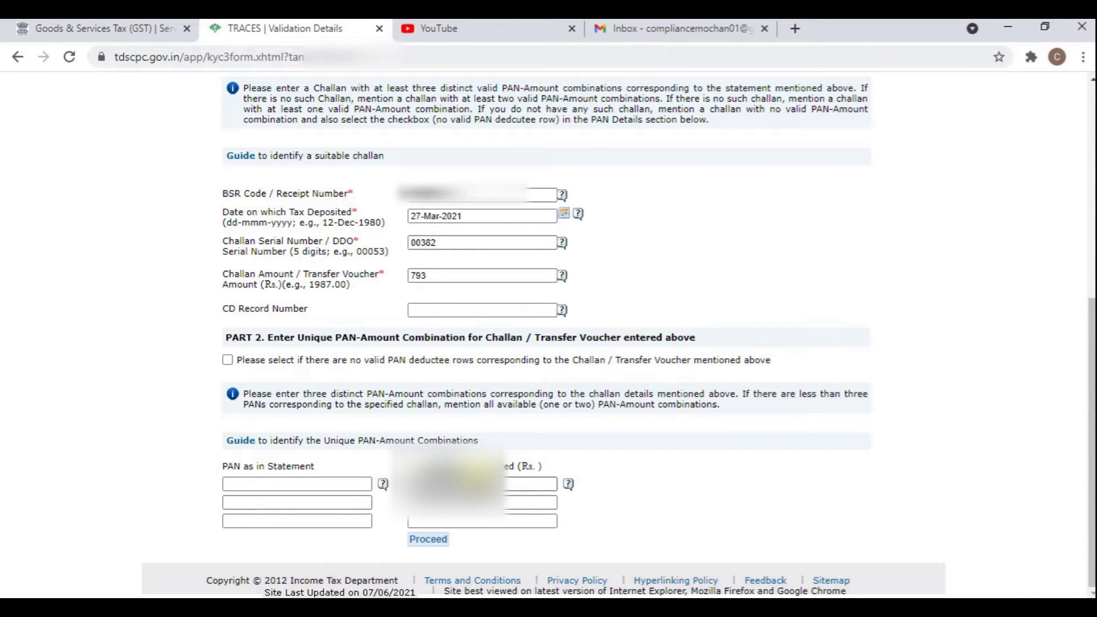
{"action": "key", "text": "ctrl+v"}
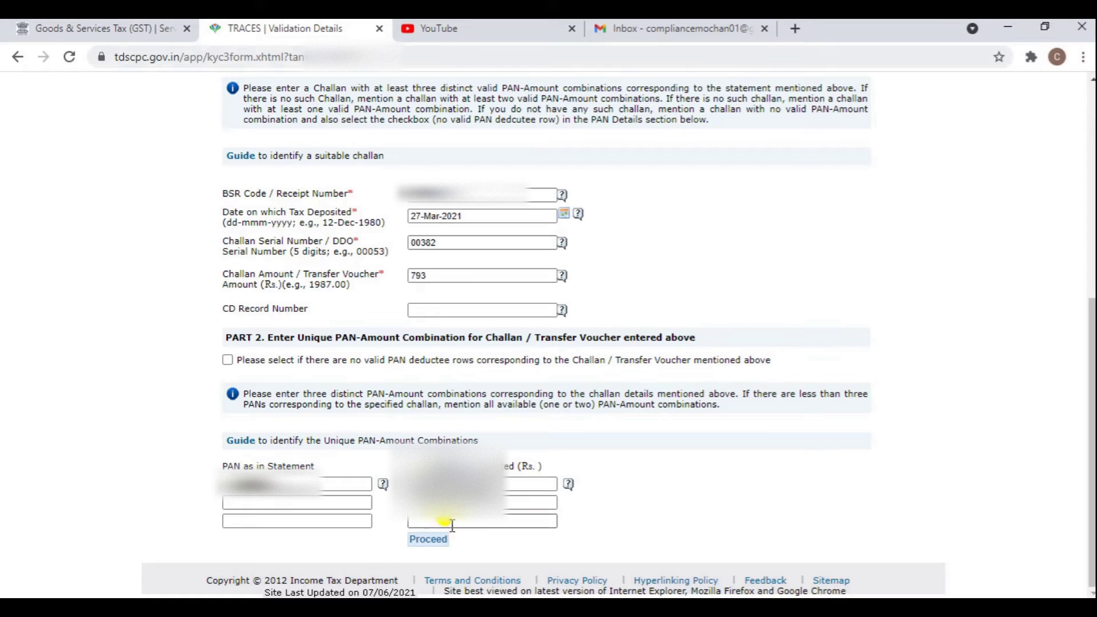
{"action": "left_click", "coordinate": [428, 539]}
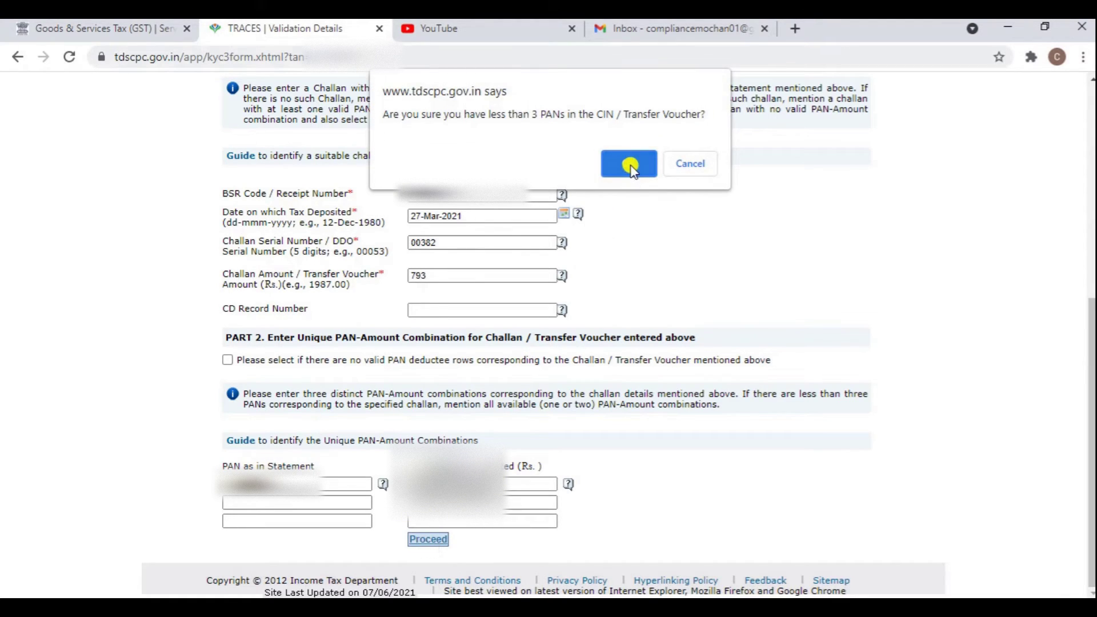
{"action": "left_click", "coordinate": [630, 166]}
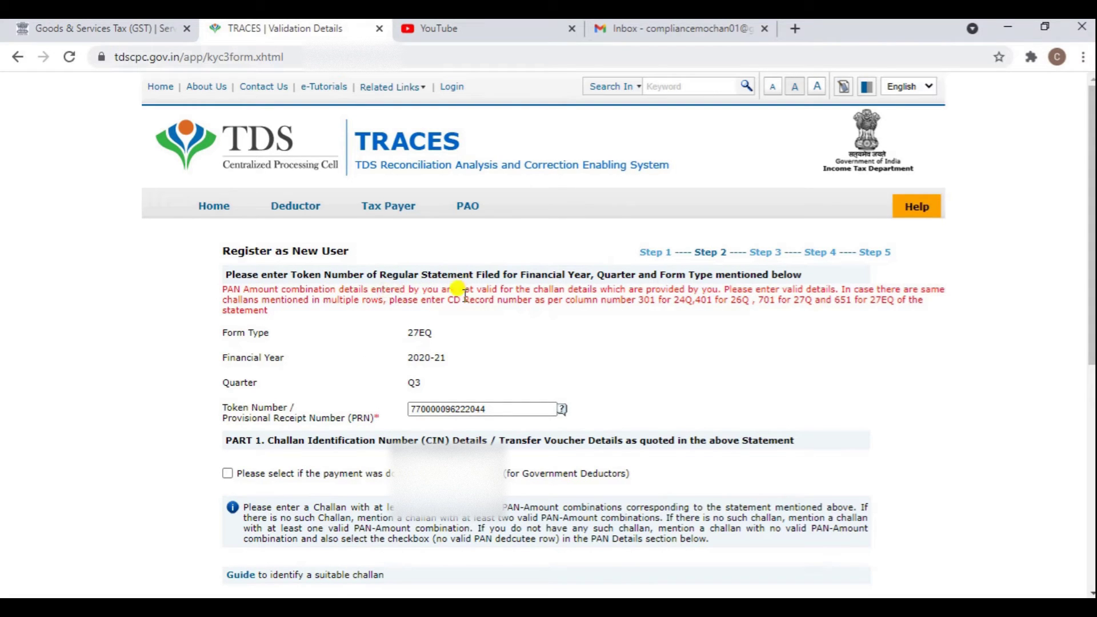
Change the tax deposit date to 14-Mar-2021.
{"action": "scroll", "coordinate": [645, 359], "scroll_direction": "down", "scroll_amount": 1}
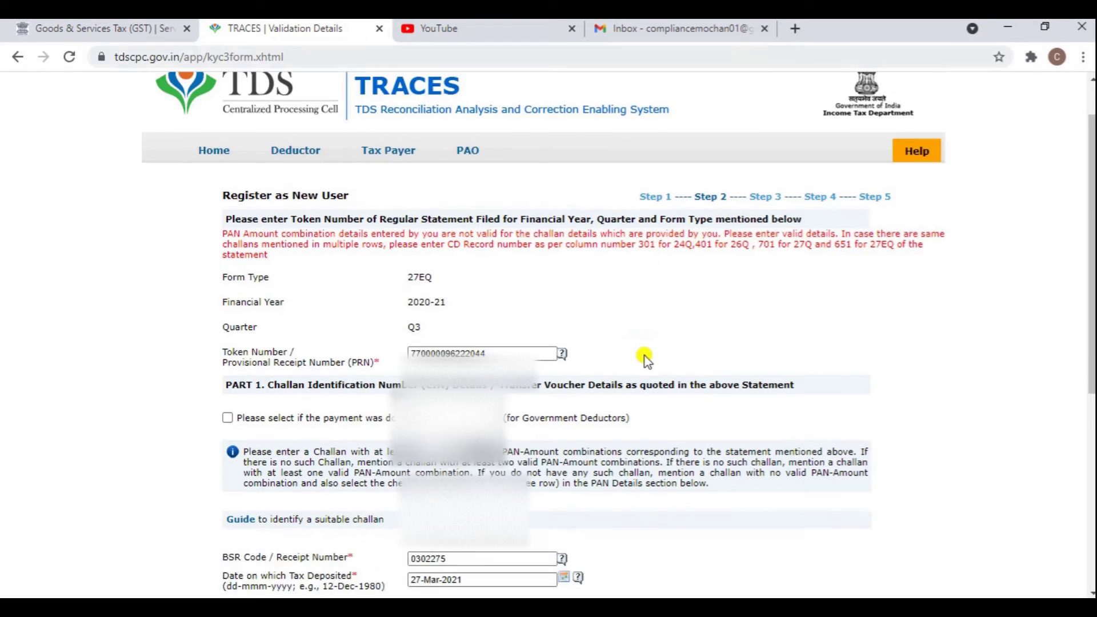
{"action": "scroll", "coordinate": [645, 359], "scroll_direction": "down", "scroll_amount": 3}
{"action": "scroll", "coordinate": [325, 326], "scroll_direction": "up", "scroll_amount": 4}
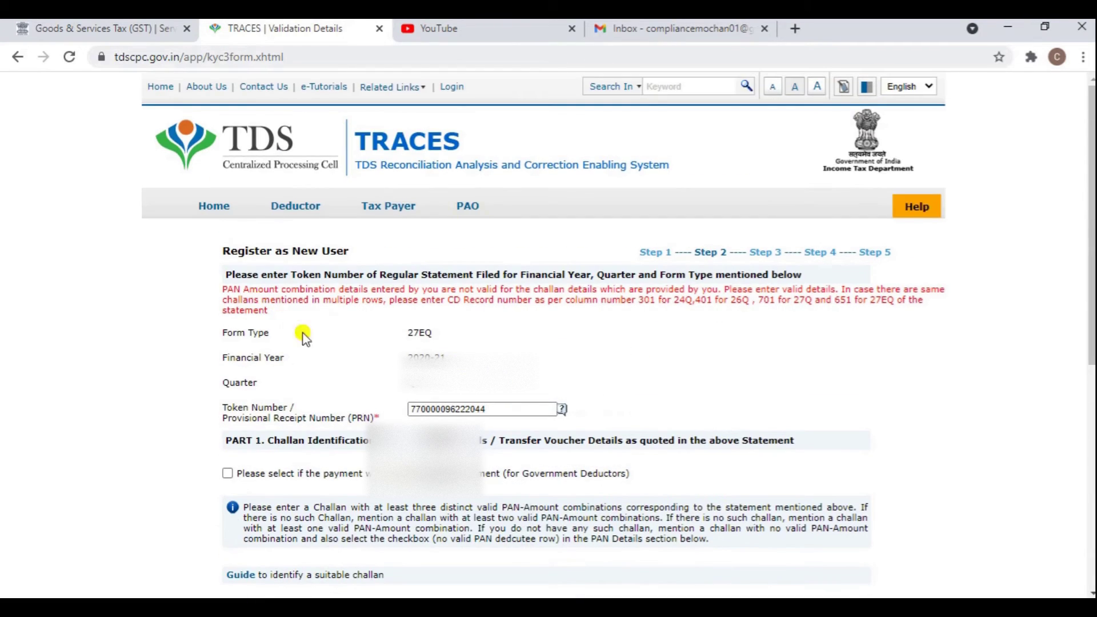
{"action": "scroll", "coordinate": [305, 337], "scroll_direction": "down", "scroll_amount": 4}
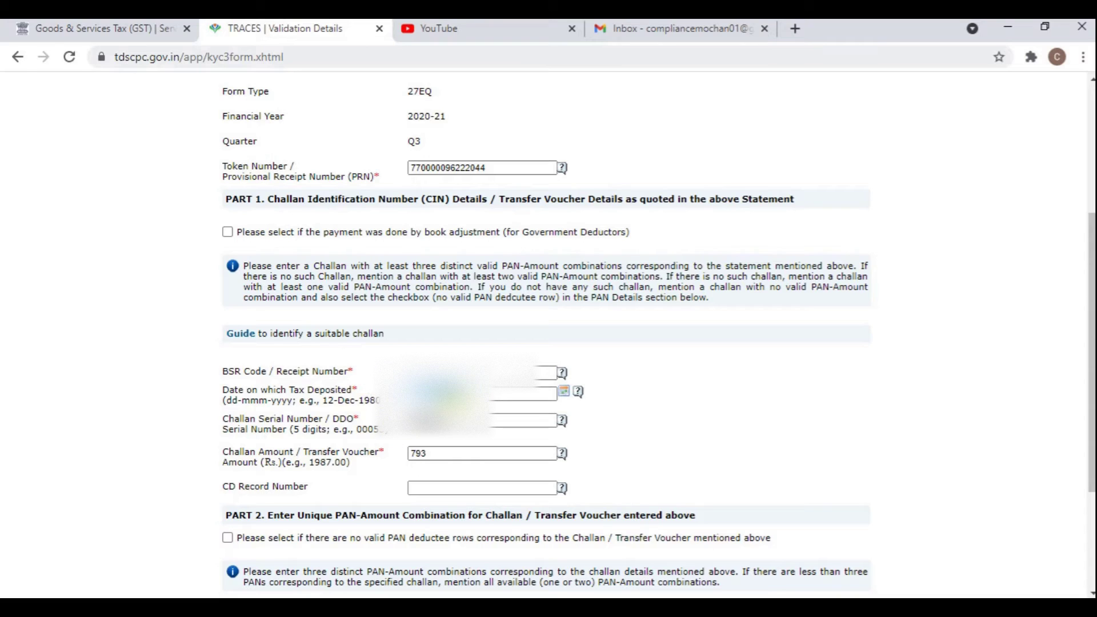
{"action": "triple_click", "coordinate": [439, 394]}
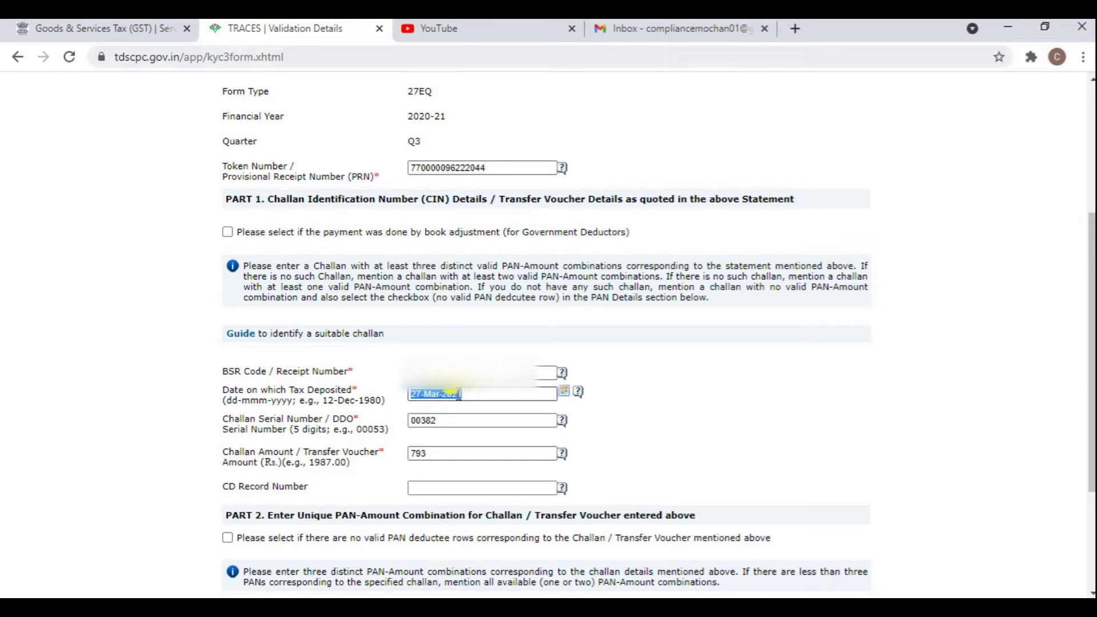
{"action": "type", "text": "14"}
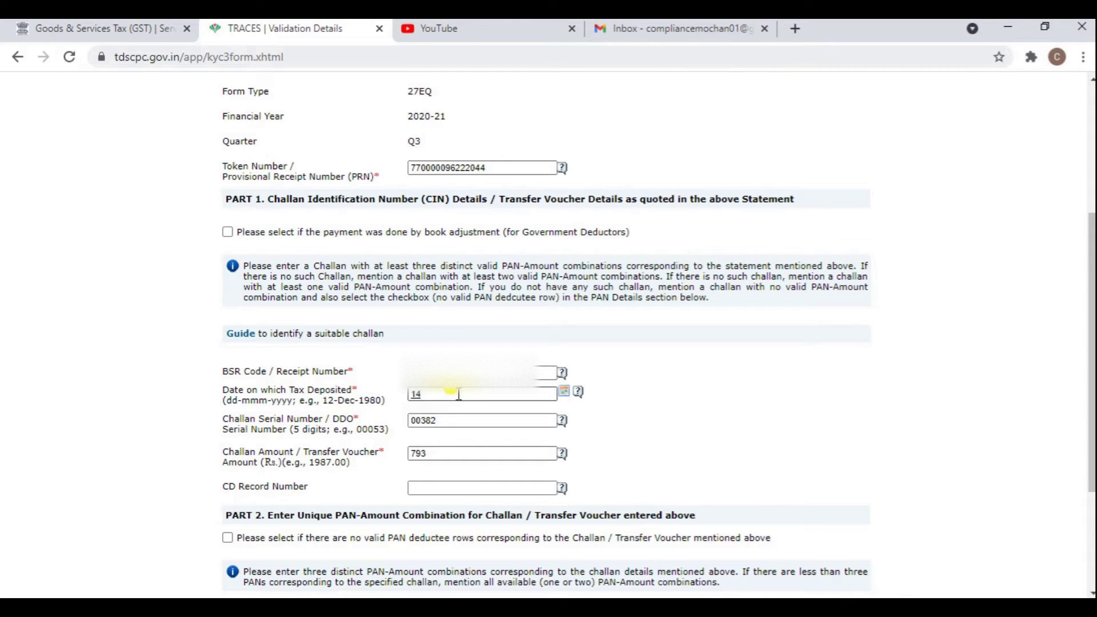
{"action": "type", "text": "-Mar-2021"}
{"action": "left_click", "coordinate": [563, 393]}
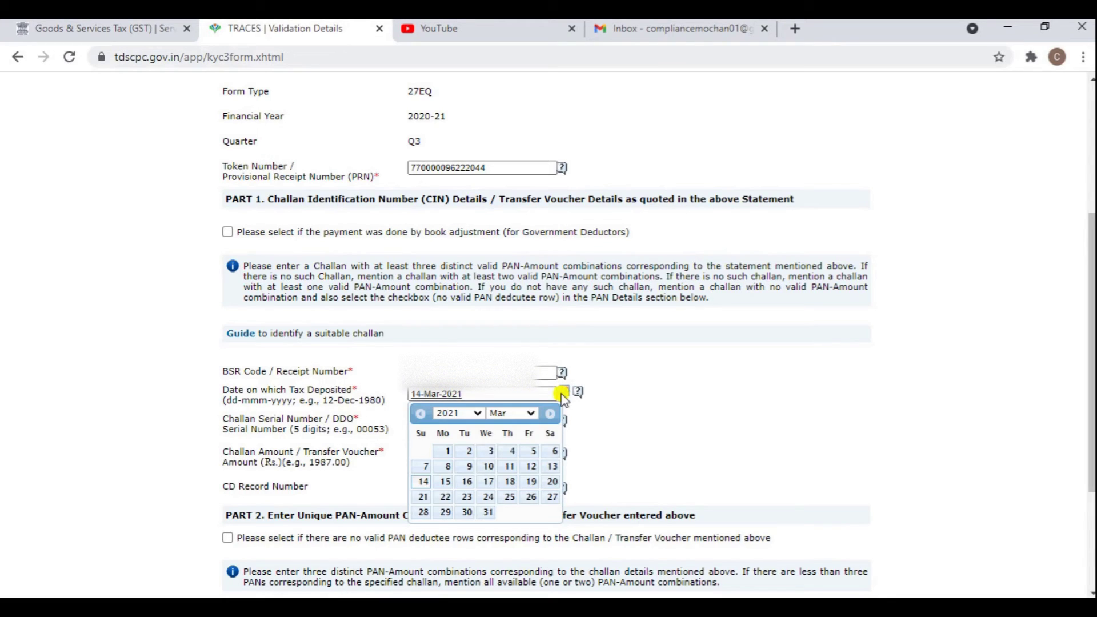
{"action": "left_click", "coordinate": [423, 482]}
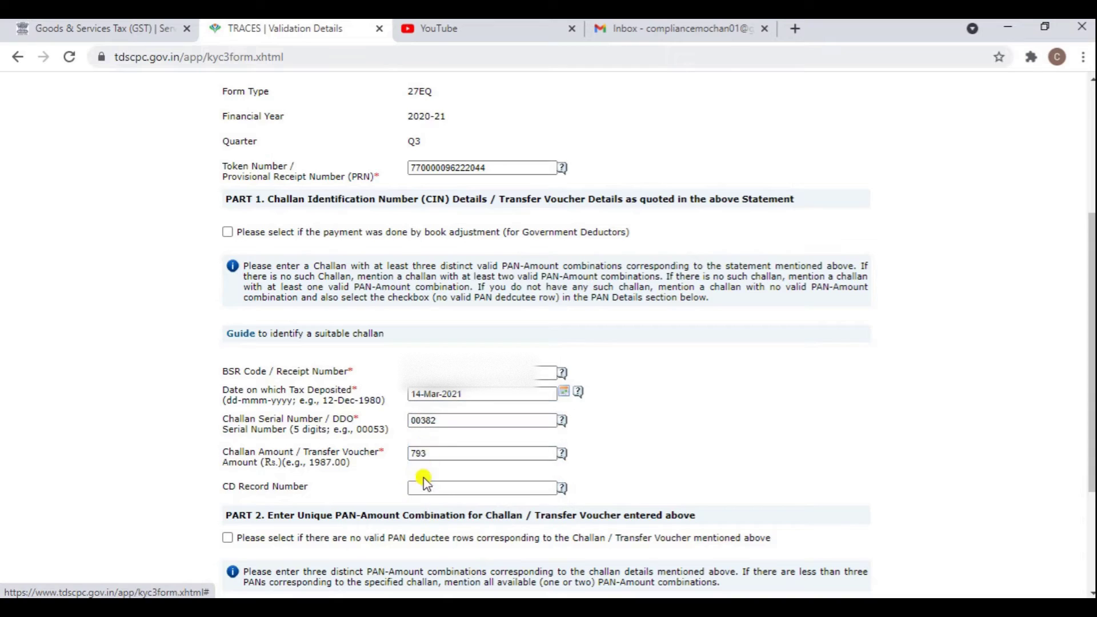
Replace the challan serial number with 04806 and the challan amount with 751.
{"action": "double_click", "coordinate": [452, 420]}
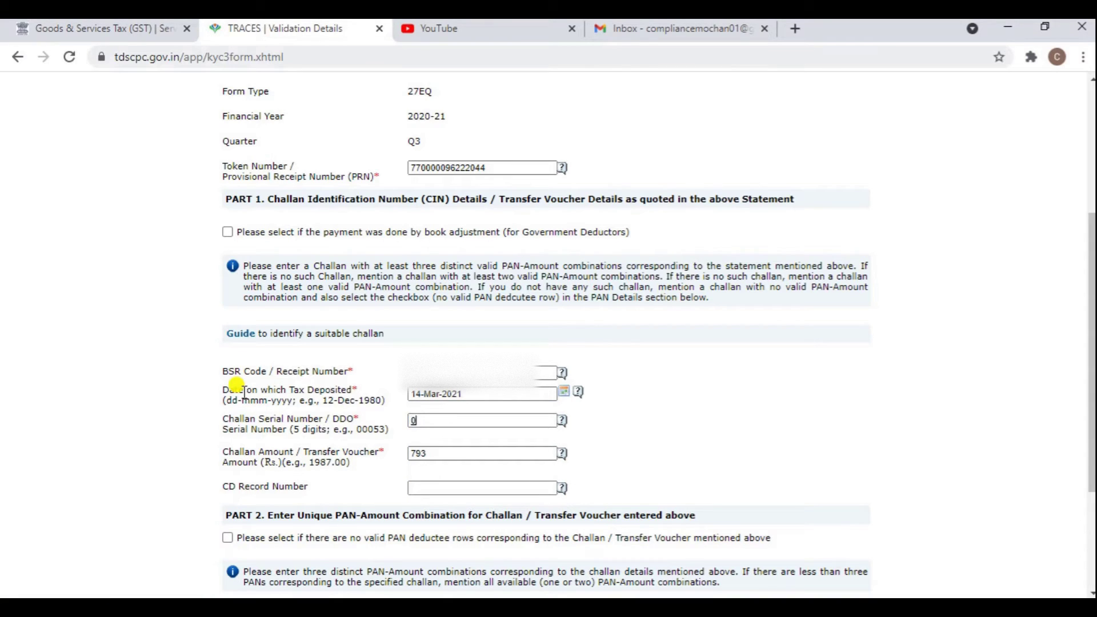
{"action": "double_click", "coordinate": [419, 453]}
{"action": "type", "text": "751"}
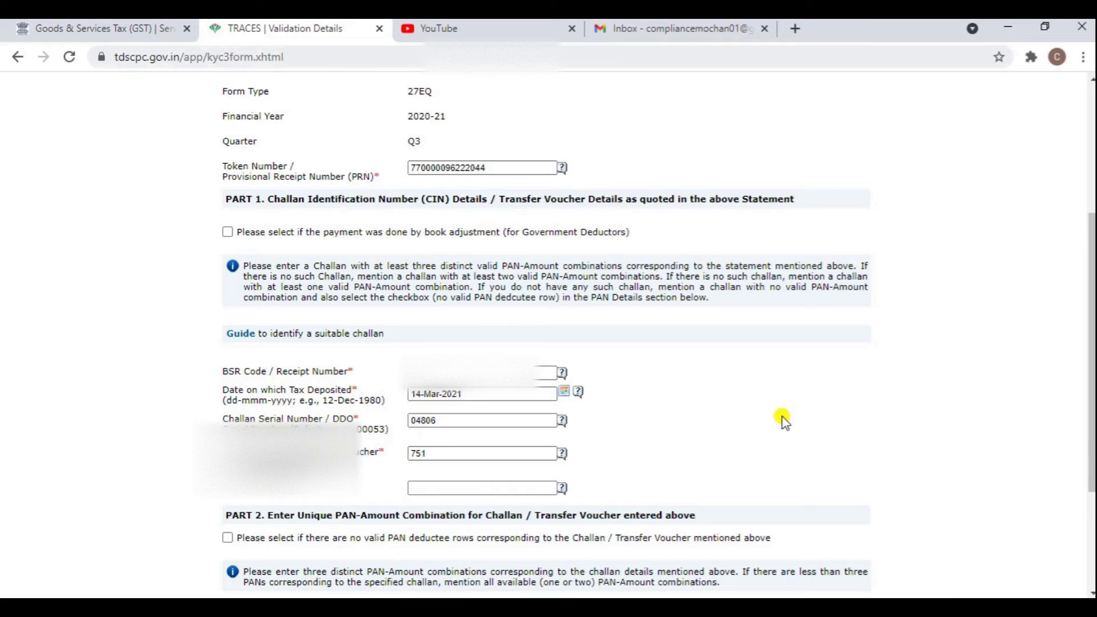
{"action": "scroll", "coordinate": [783, 420], "scroll_direction": "down", "scroll_amount": 3}
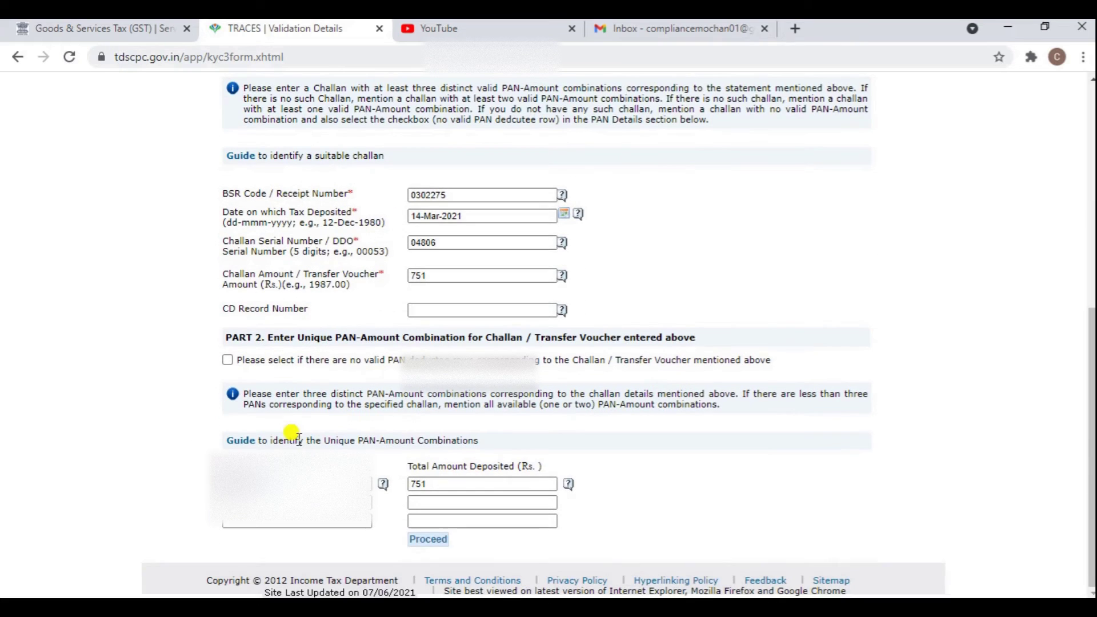
Resubmit the corrected challan, confirm fewer than three PANs, and set deductor category to Individual.
{"action": "left_click", "coordinate": [433, 540]}
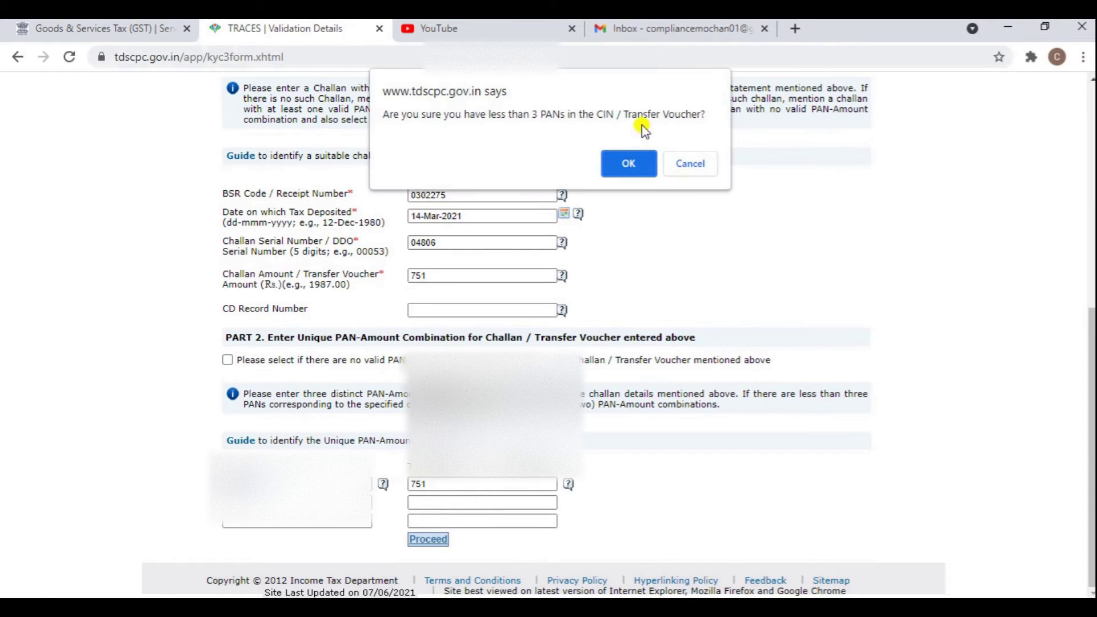
{"action": "left_click", "coordinate": [631, 162]}
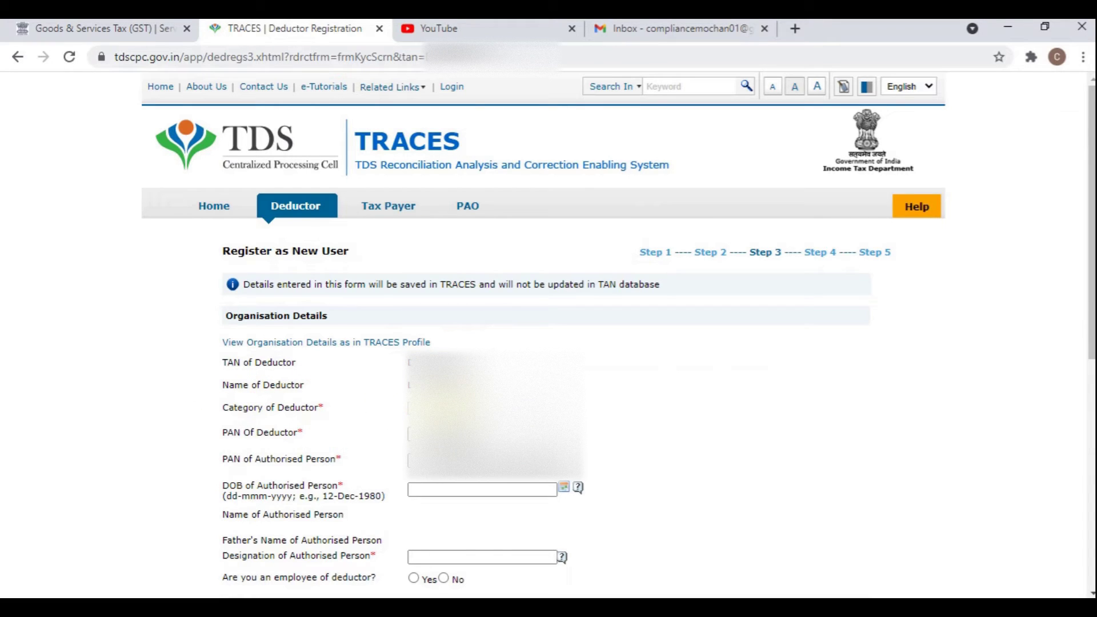
{"action": "left_click", "coordinate": [480, 408]}
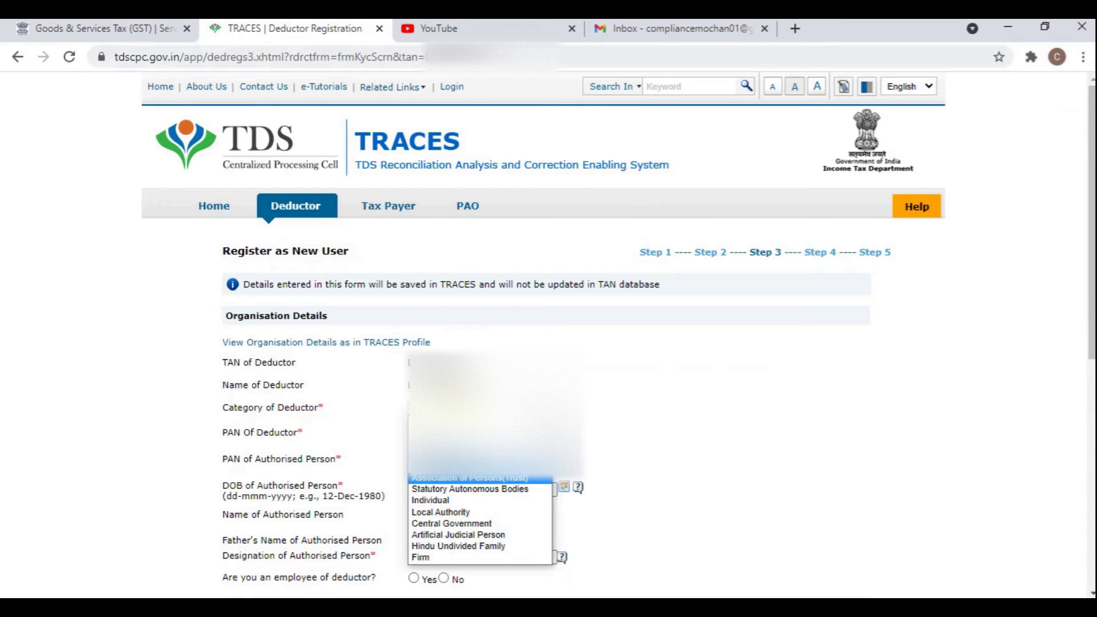
{"action": "left_click", "coordinate": [433, 506]}
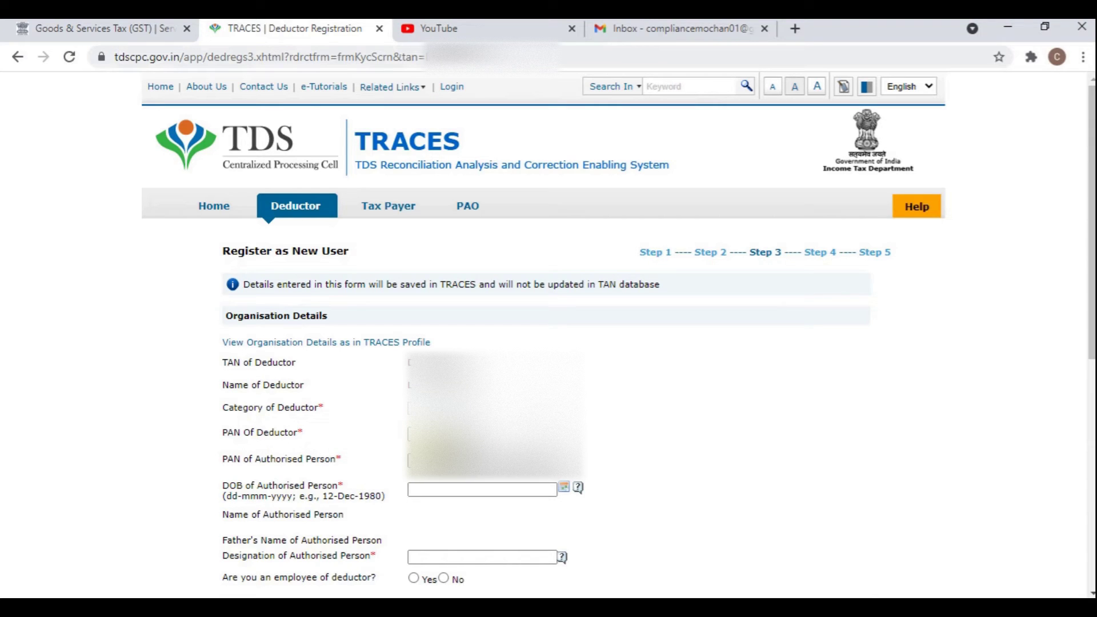
{"action": "left_click", "coordinate": [423, 490]}
{"action": "mouse_move", "coordinate": [455, 607]}
{"action": "key", "text": "Tab"}
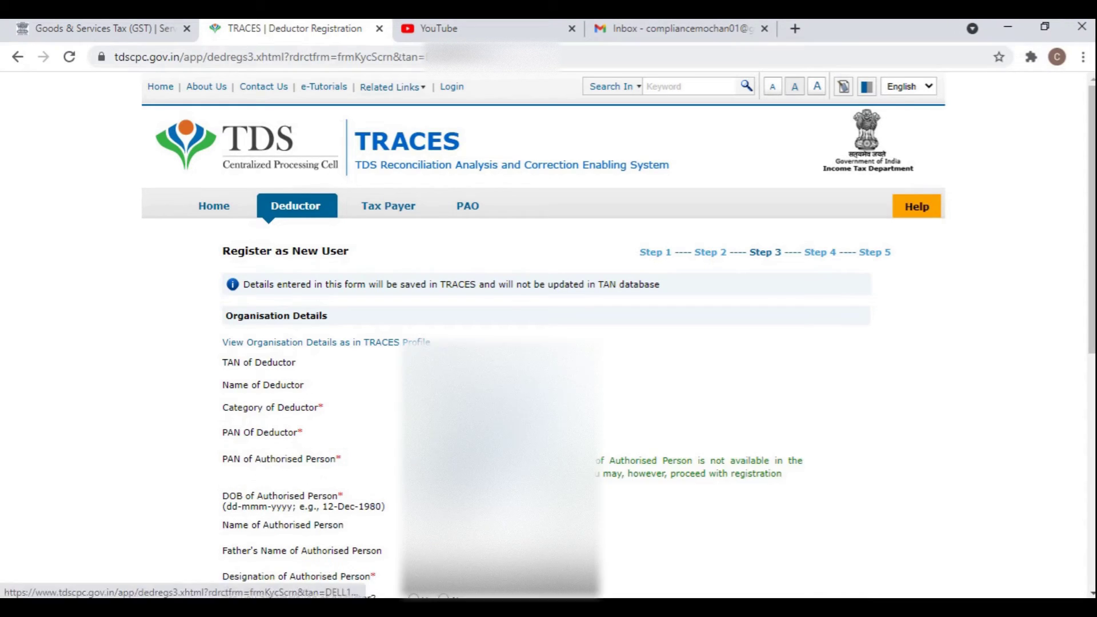
{"action": "scroll", "coordinate": [441, 533], "scroll_direction": "down", "scroll_amount": 3}
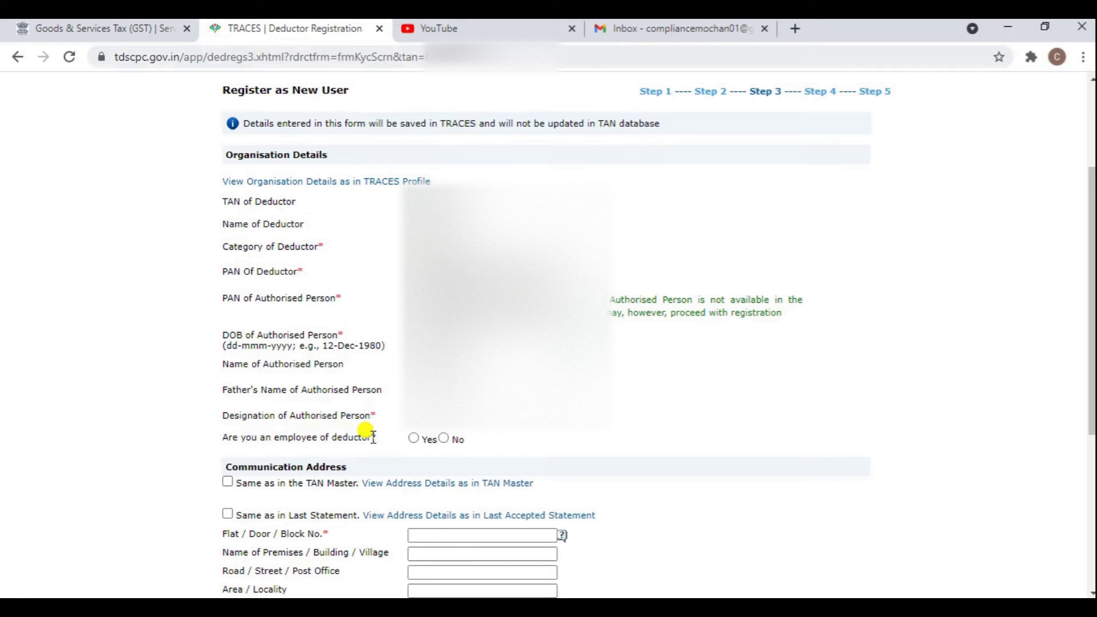
Use 'Same as in the TAN Master' for both the communication address and the contact details.
{"action": "scroll", "coordinate": [449, 445], "scroll_direction": "down", "scroll_amount": 3}
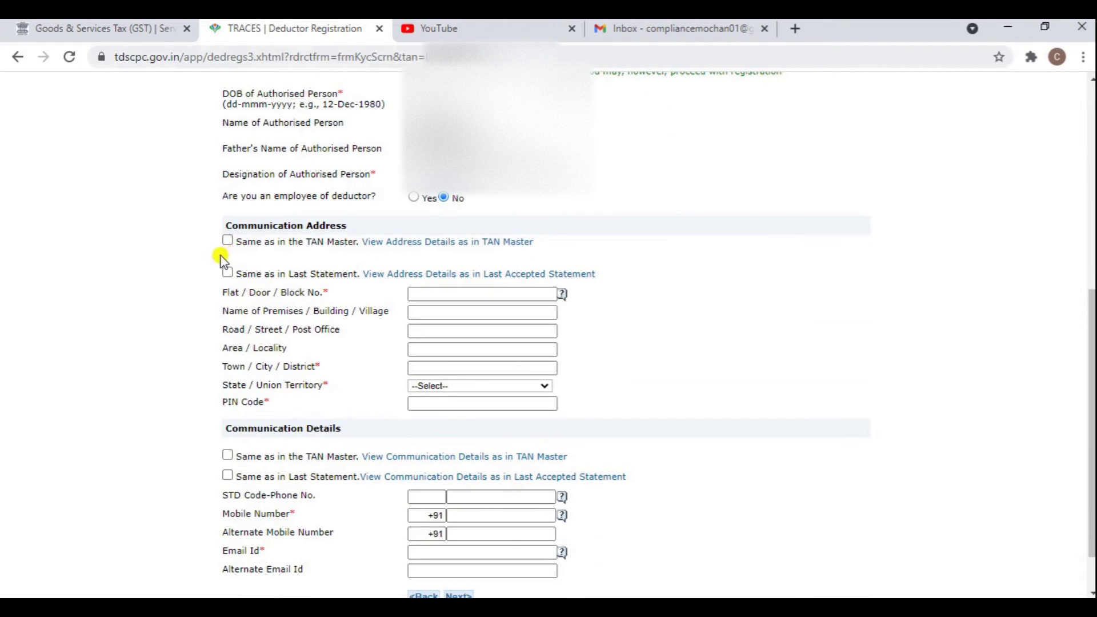
{"action": "left_click", "coordinate": [386, 243]}
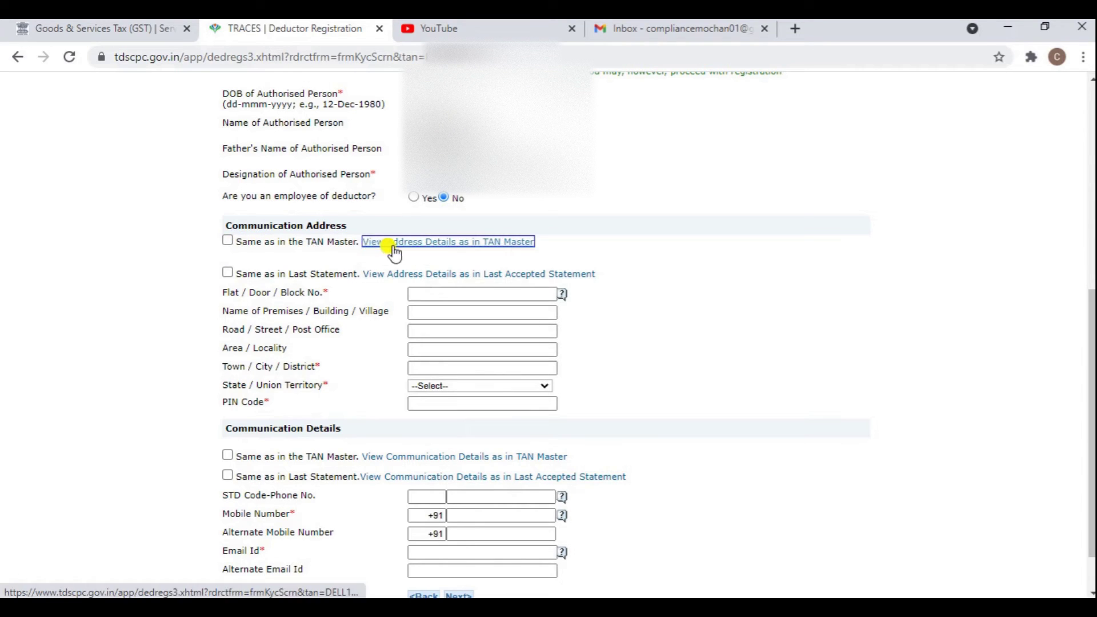
{"action": "left_click", "coordinate": [227, 241]}
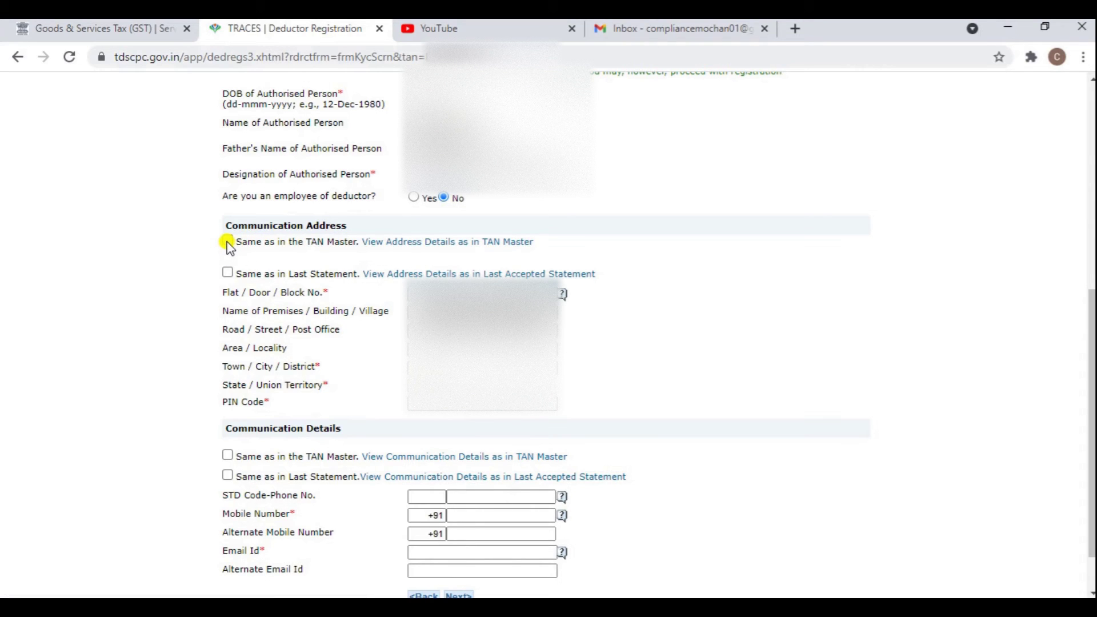
{"action": "left_click", "coordinate": [227, 241]}
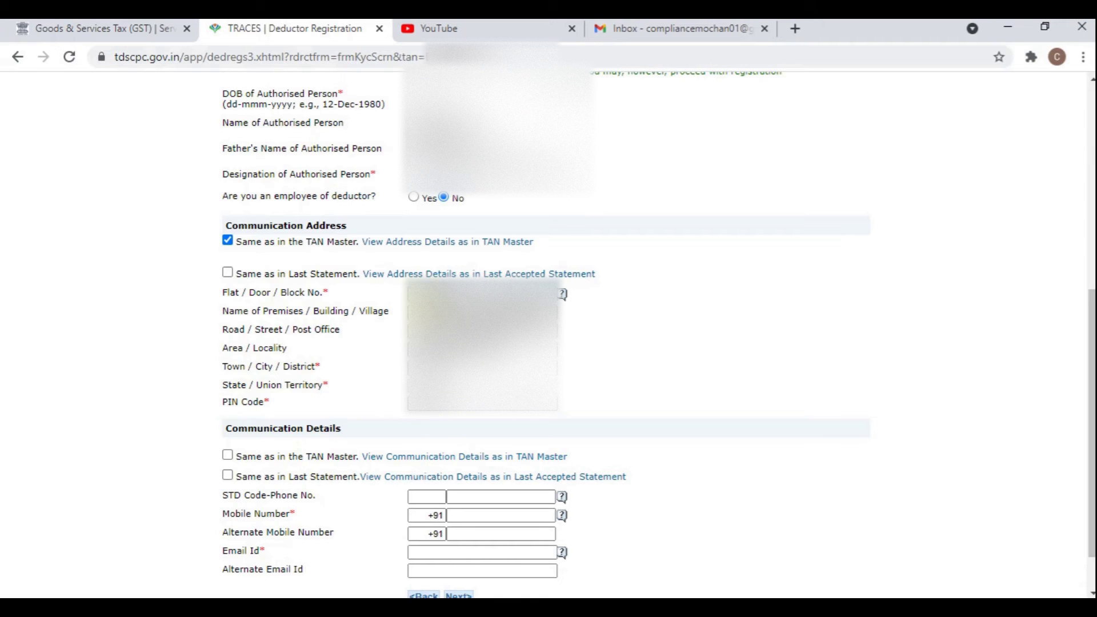
{"action": "scroll", "coordinate": [349, 349], "scroll_direction": "down", "scroll_amount": 1}
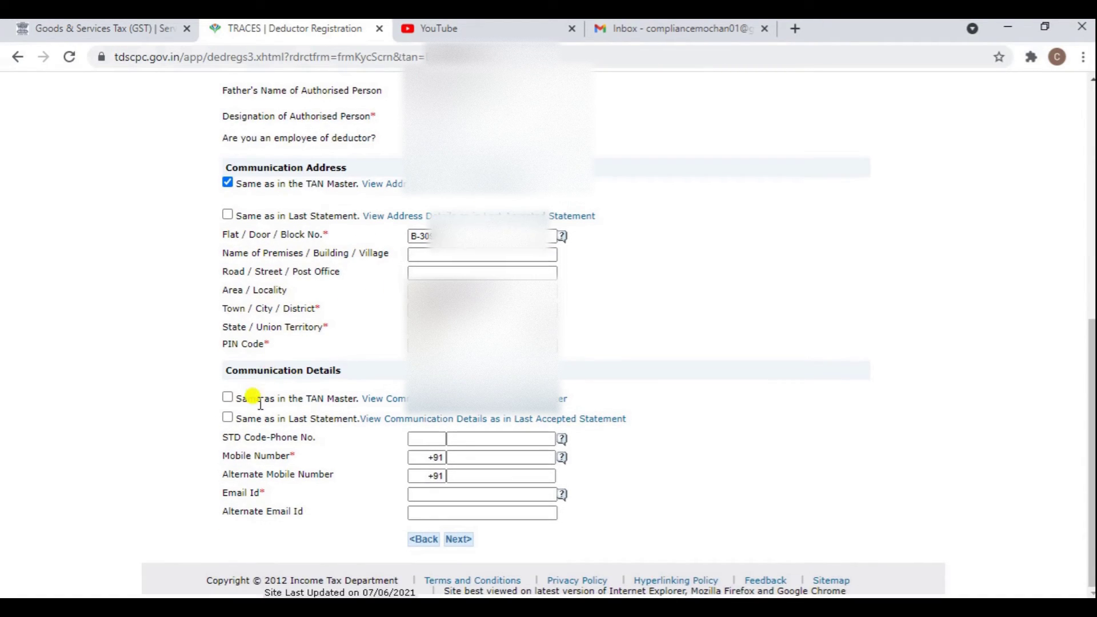
{"action": "left_click", "coordinate": [227, 399]}
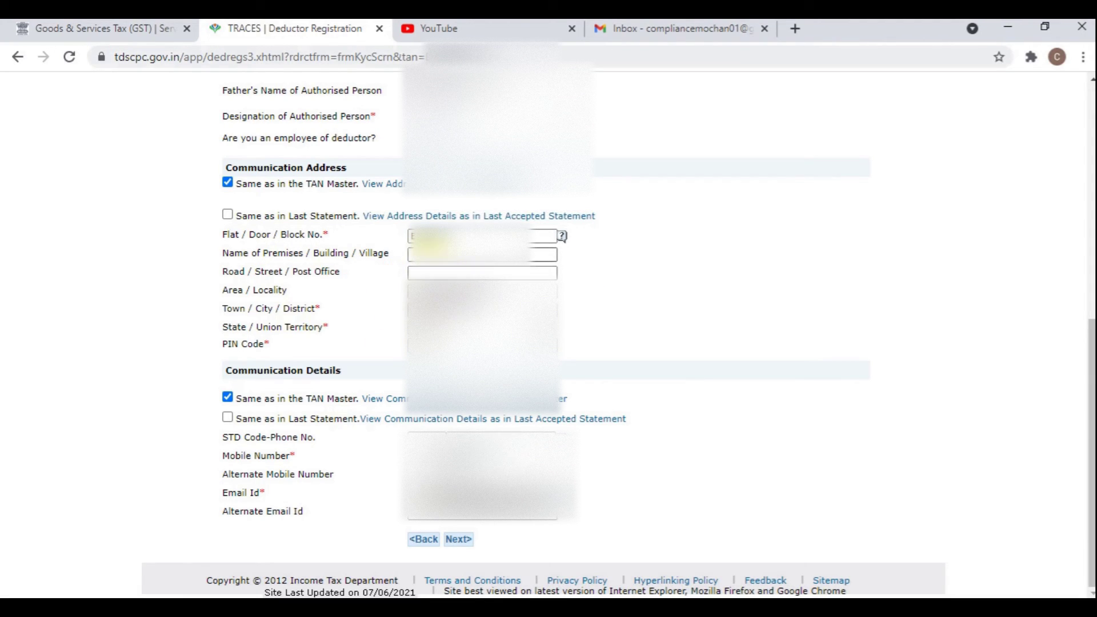
{"action": "left_click", "coordinate": [228, 216]}
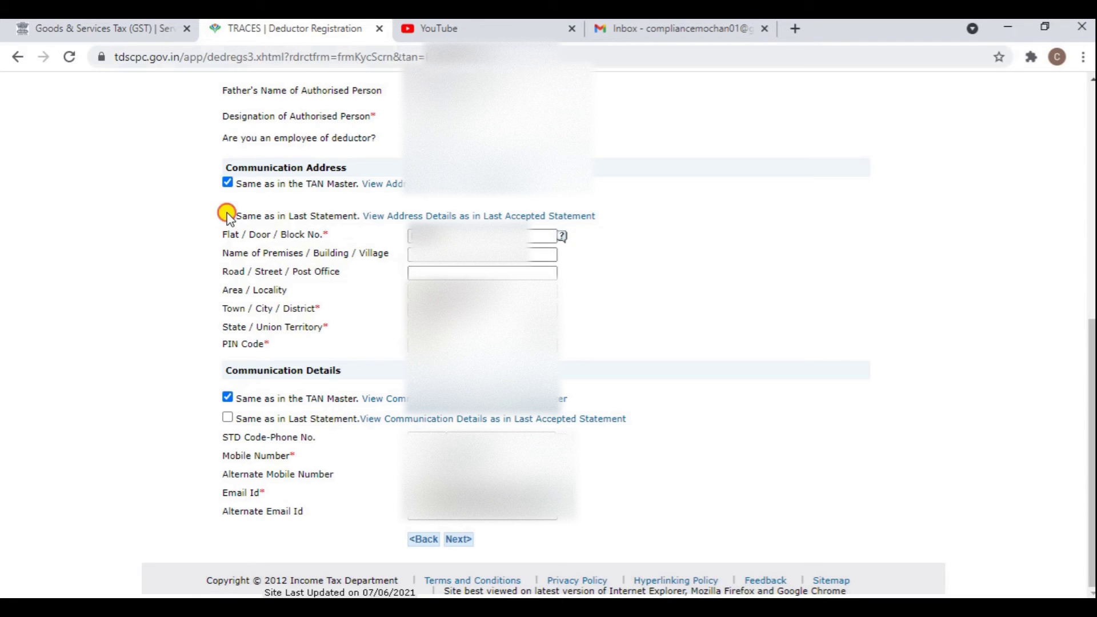
{"action": "left_click", "coordinate": [228, 183]}
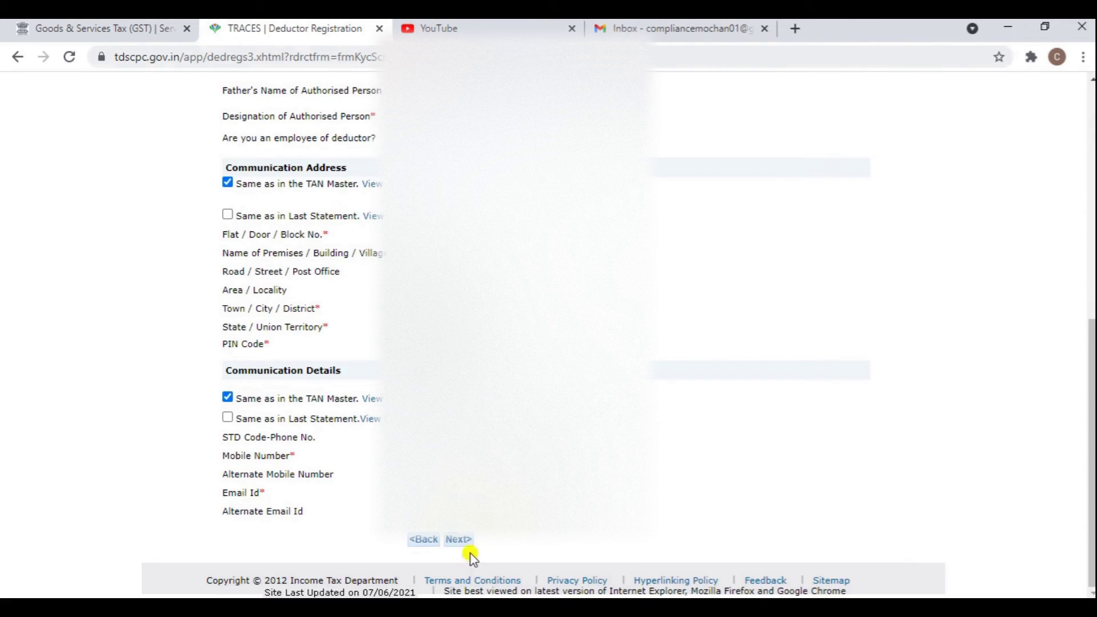
Go to the login details step and confirm the chosen User Id is available.
{"action": "left_click", "coordinate": [464, 542]}
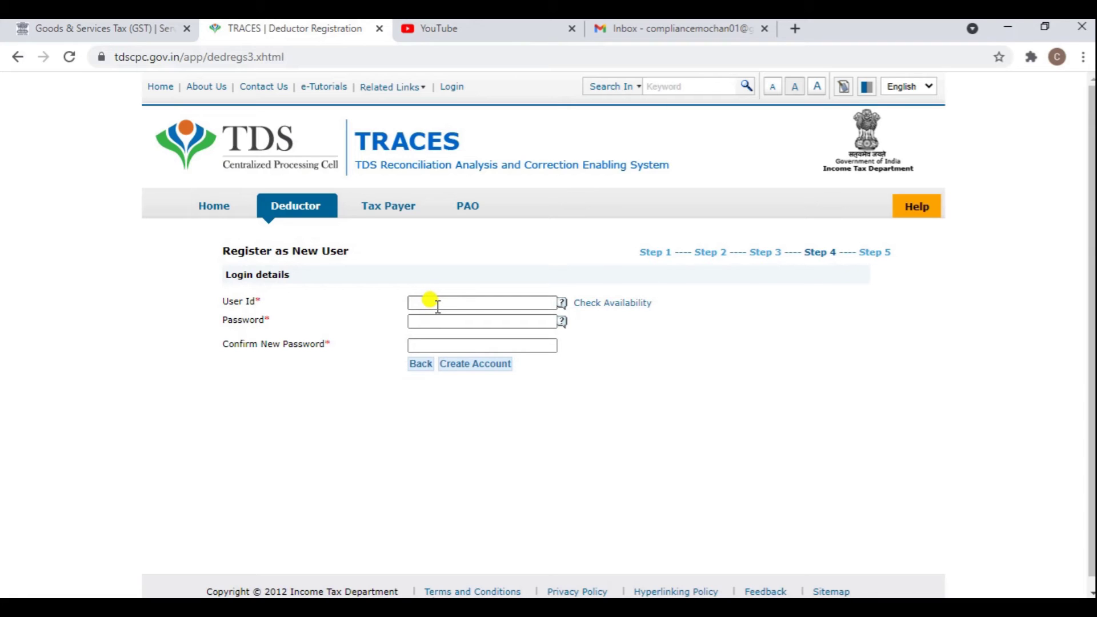
{"action": "mouse_move", "coordinate": [563, 309]}
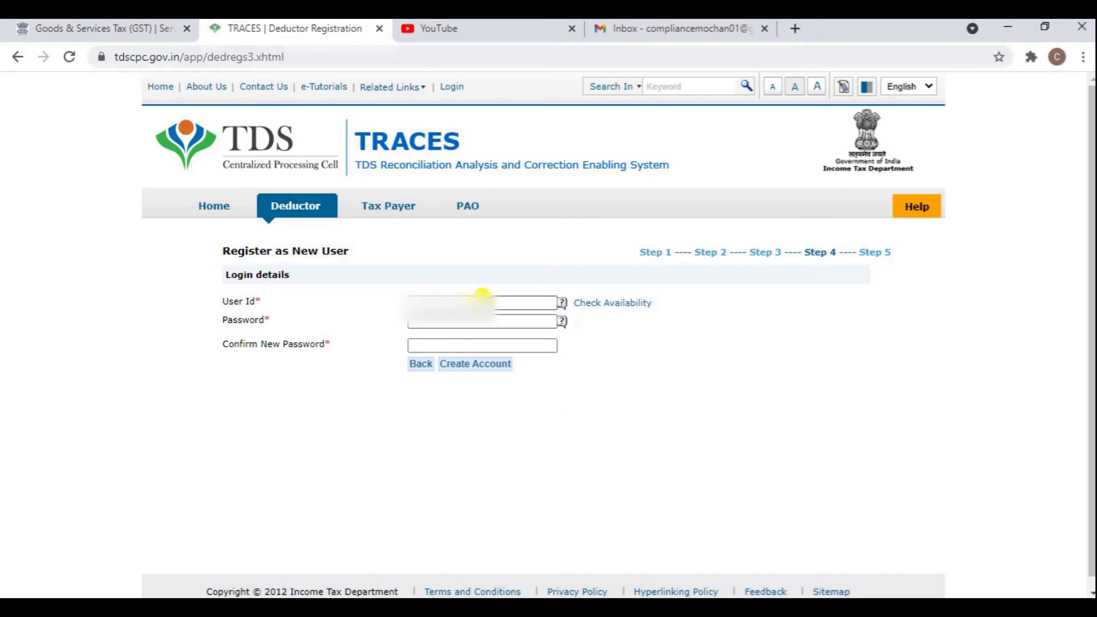
{"action": "left_click", "coordinate": [578, 303]}
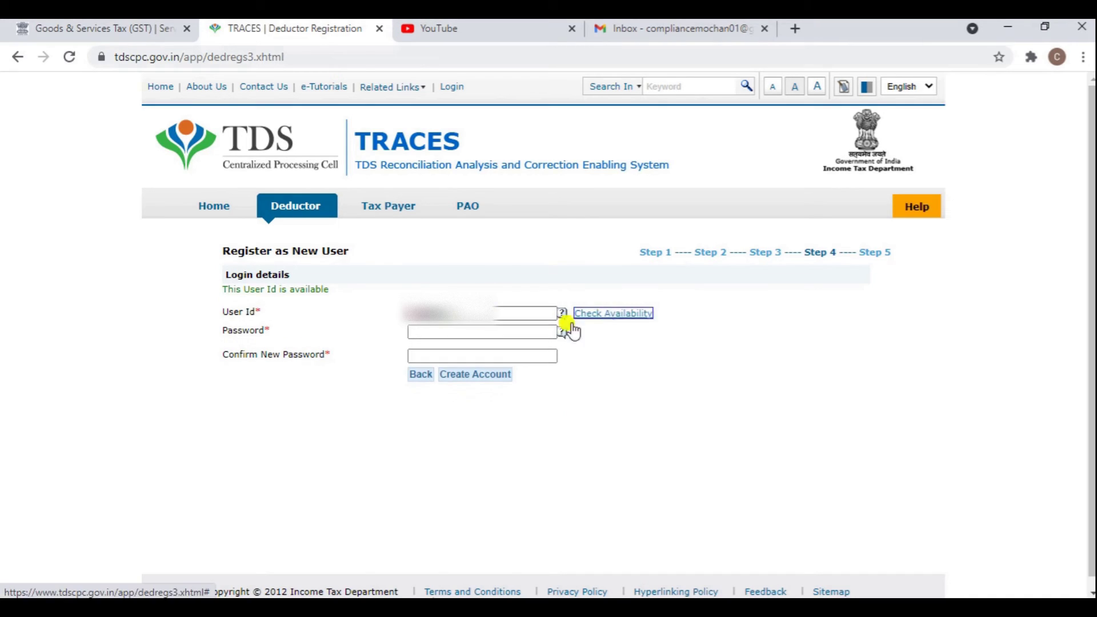
Enter the account password and re-enter it in Confirm New Password.
{"action": "left_click", "coordinate": [429, 332]}
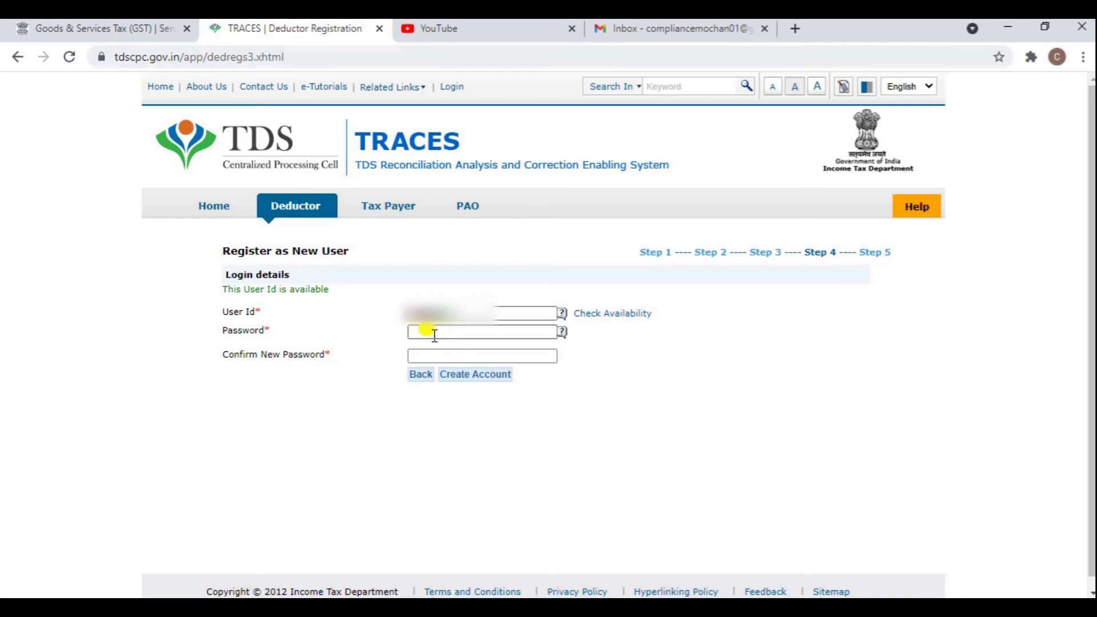
{"action": "key", "text": "ctrl+v"}
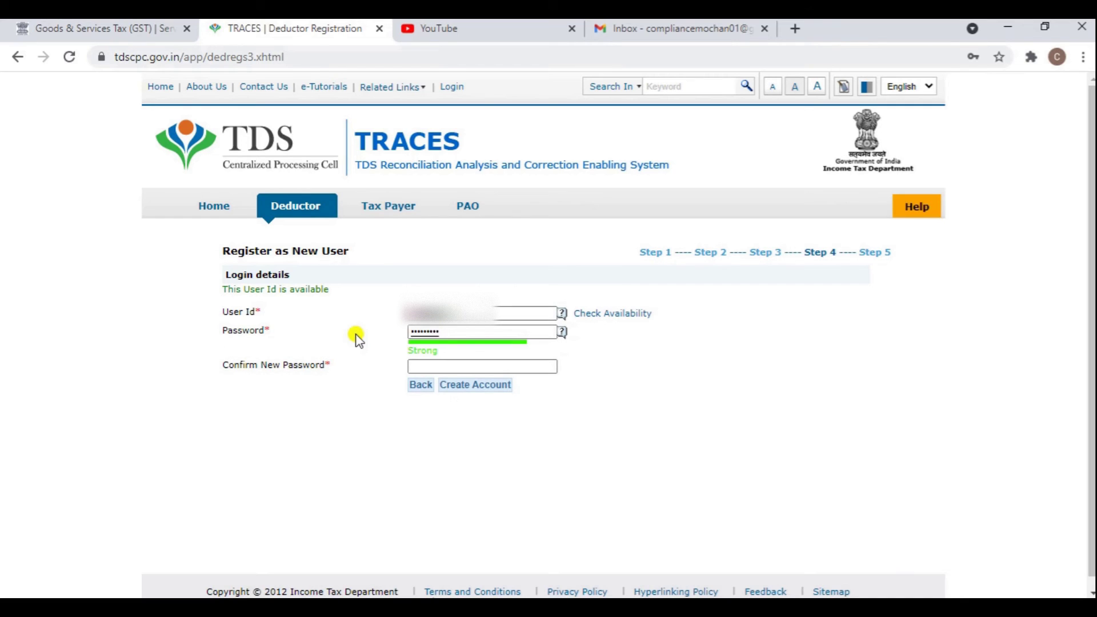
{"action": "key", "text": "BackSpace"}
{"action": "key", "text": "BackSpace"}
{"action": "key", "text": "BackSpace"}
{"action": "key", "text": "BackSpace"}
{"action": "key", "text": "BackSpace"}
{"action": "key", "text": "BackSpace"}
{"action": "key", "text": "BackSpace"}
{"action": "key", "text": "BackSpace"}
{"action": "key", "text": "BackSpace"}
{"action": "key", "text": "BackSpace"}
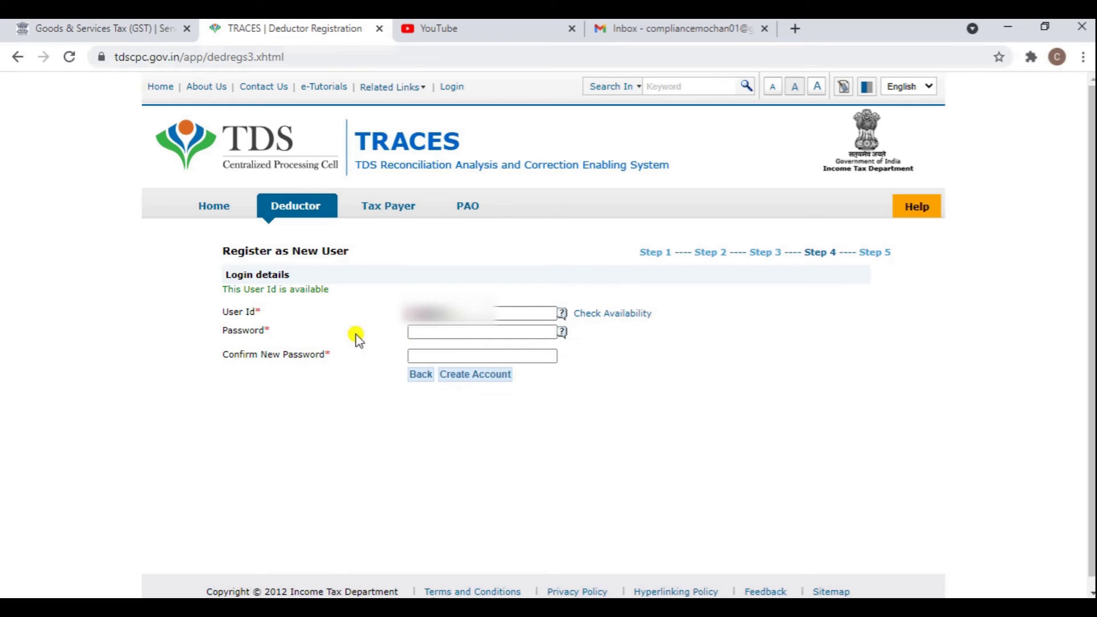
{"action": "type", "text": "abcde"}
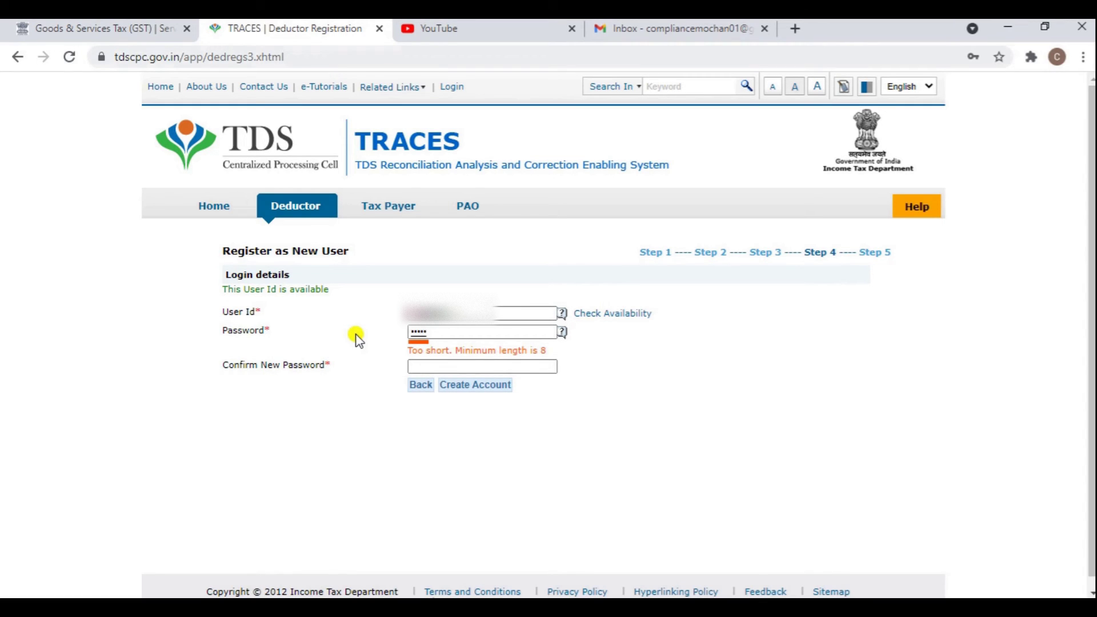
{"action": "type", "text": "fghi"}
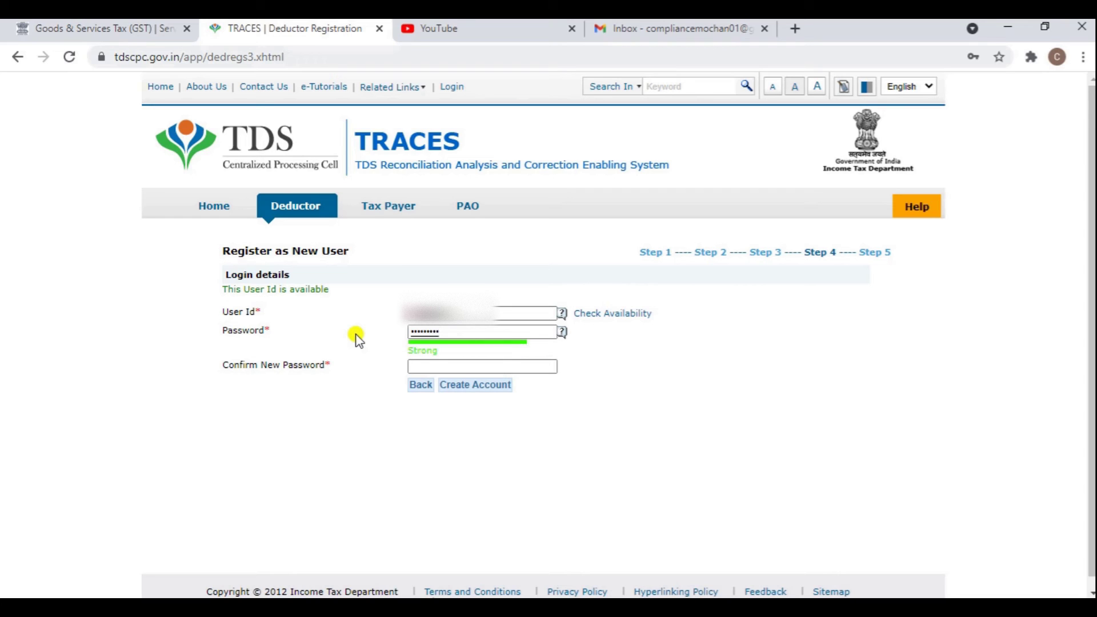
{"action": "left_click", "coordinate": [448, 369]}
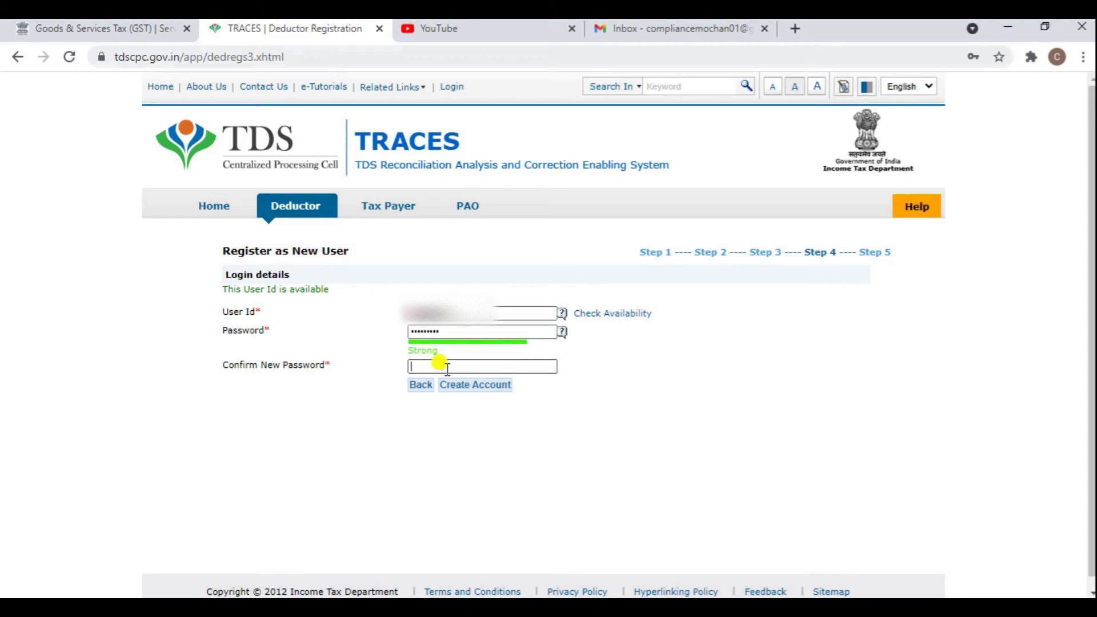
{"action": "type", "text": "abcdefghi"}
Create the account, review the Step 5 summary of registration details, and confirm them.
{"action": "left_click", "coordinate": [478, 386]}
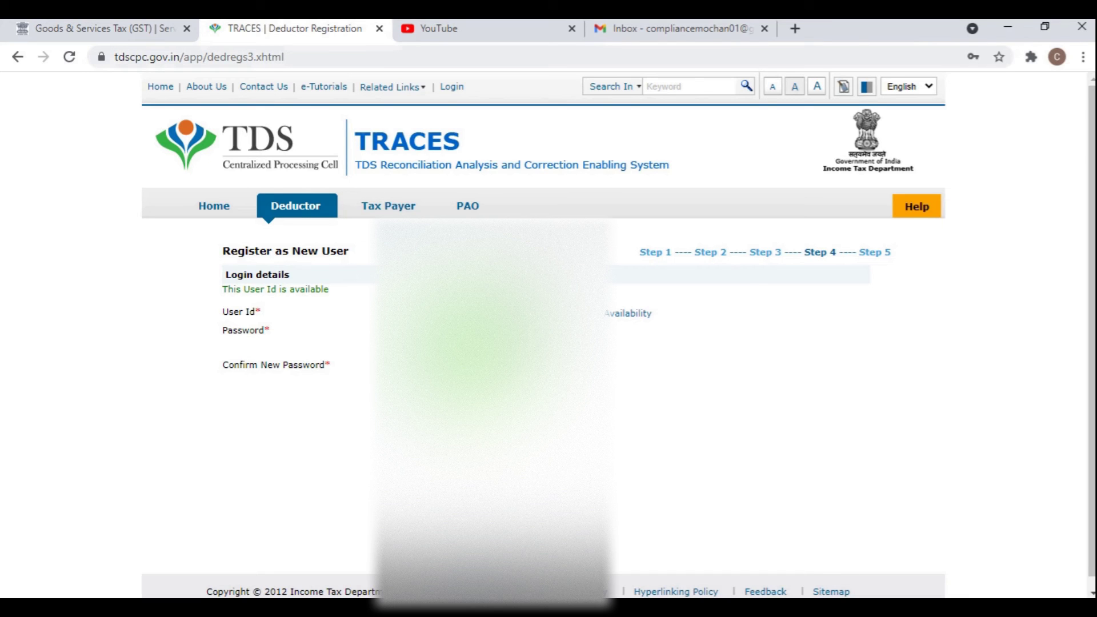
{"action": "scroll", "coordinate": [379, 324], "scroll_direction": "down", "scroll_amount": 5}
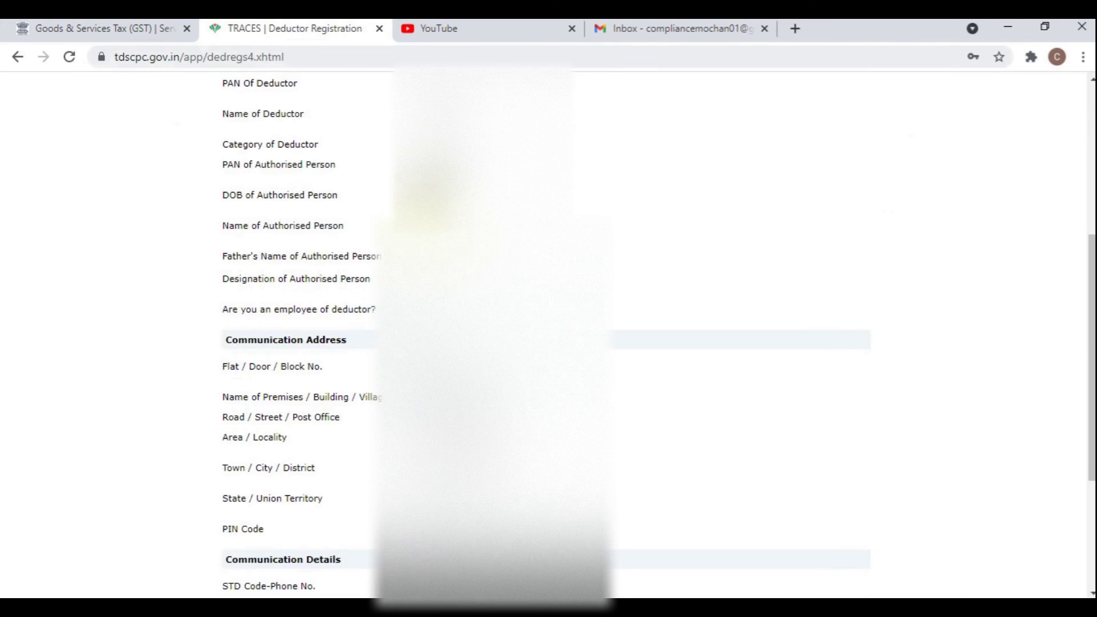
{"action": "scroll", "coordinate": [379, 324], "scroll_direction": "up", "scroll_amount": 4}
{"action": "scroll", "coordinate": [379, 324], "scroll_direction": "down", "scroll_amount": 5}
{"action": "scroll", "coordinate": [379, 324], "scroll_direction": "down", "scroll_amount": 3}
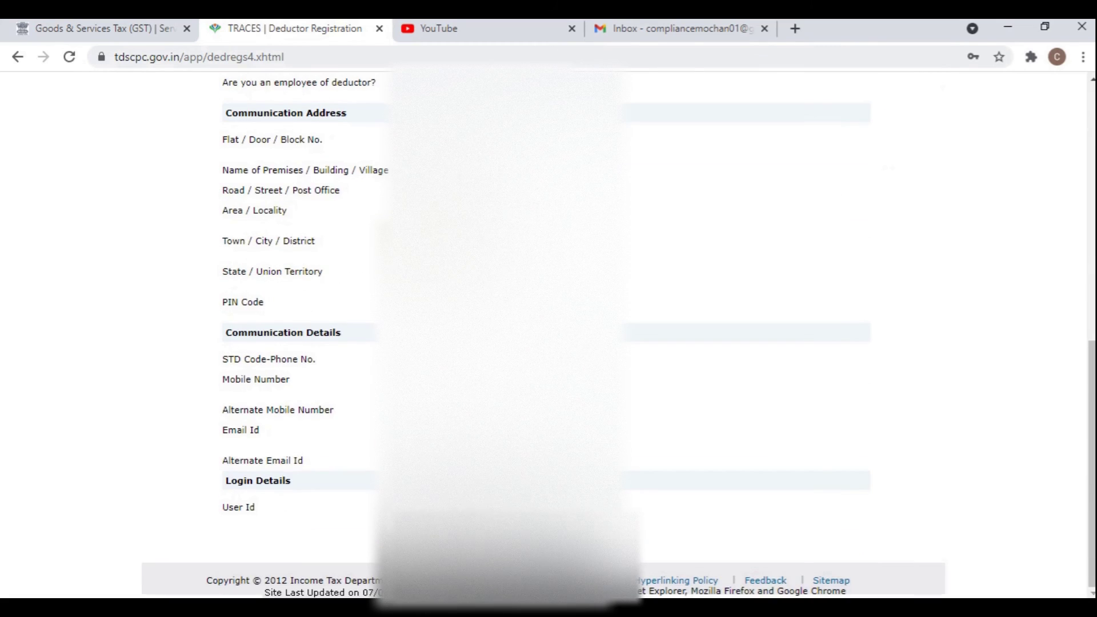
{"action": "scroll", "coordinate": [379, 324], "scroll_direction": "up", "scroll_amount": 8}
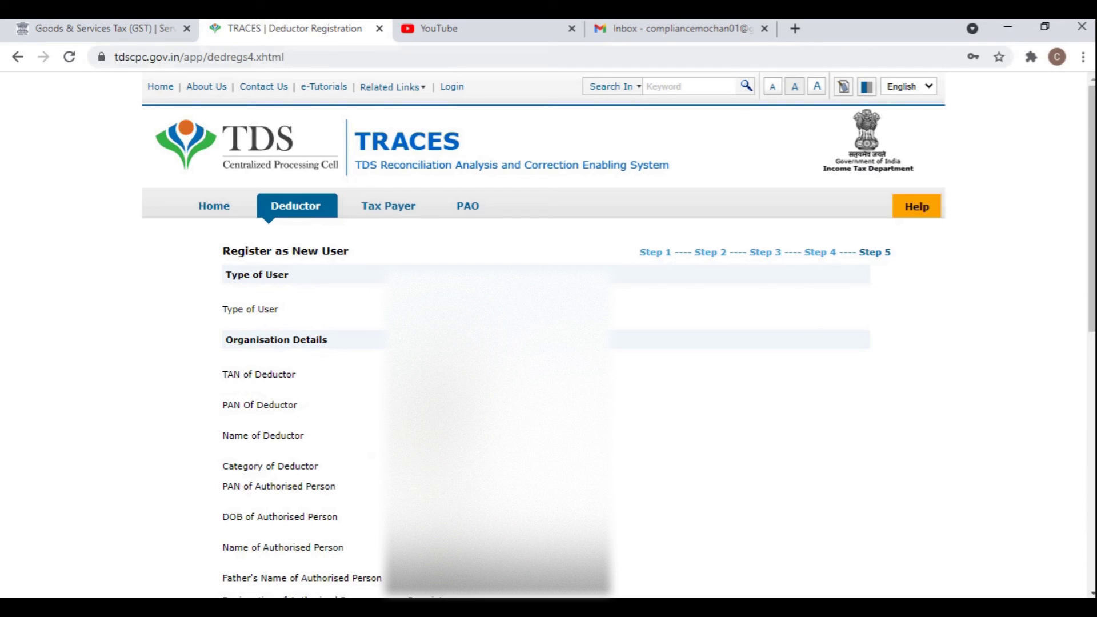
{"action": "scroll", "coordinate": [329, 346], "scroll_direction": "down", "scroll_amount": 3}
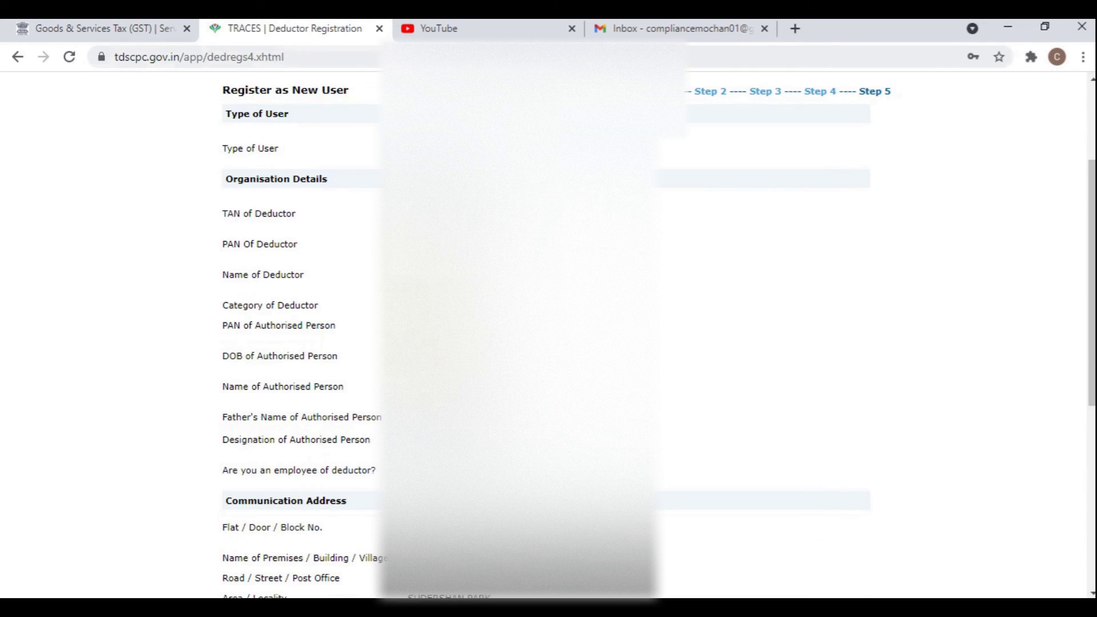
{"action": "scroll", "coordinate": [329, 346], "scroll_direction": "down", "scroll_amount": 3}
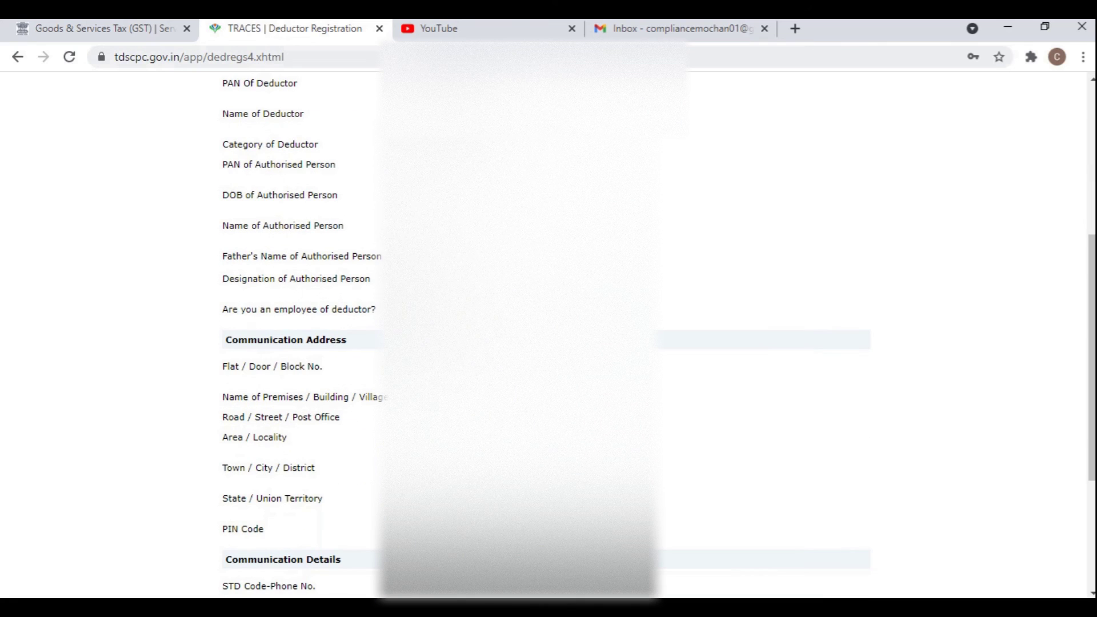
{"action": "scroll", "coordinate": [548, 337], "scroll_direction": "down", "scroll_amount": 4}
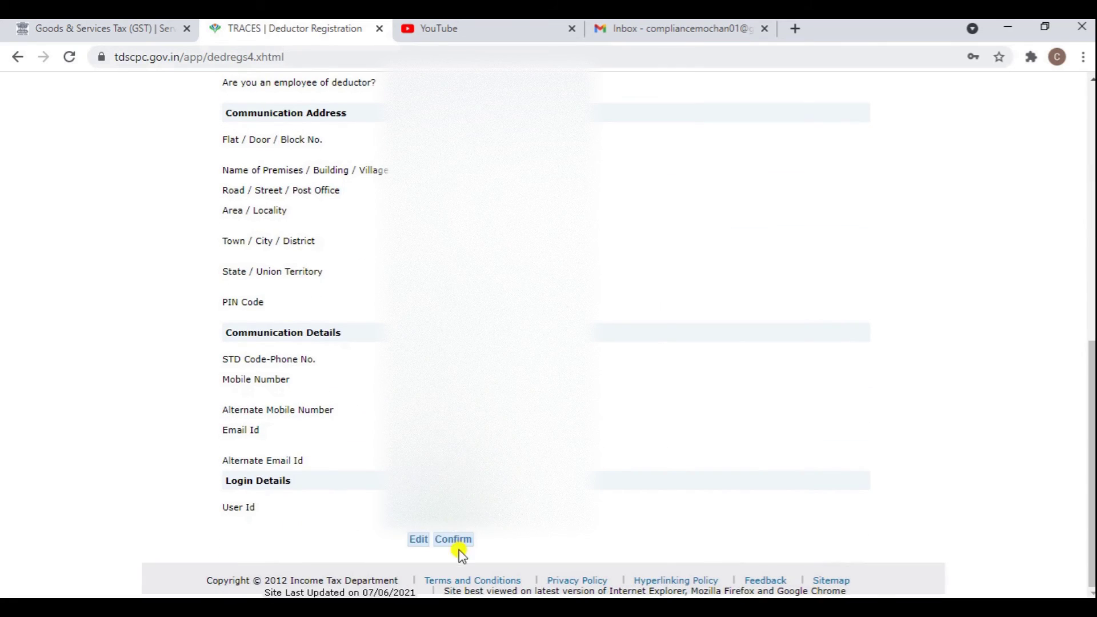
{"action": "left_click", "coordinate": [455, 540]}
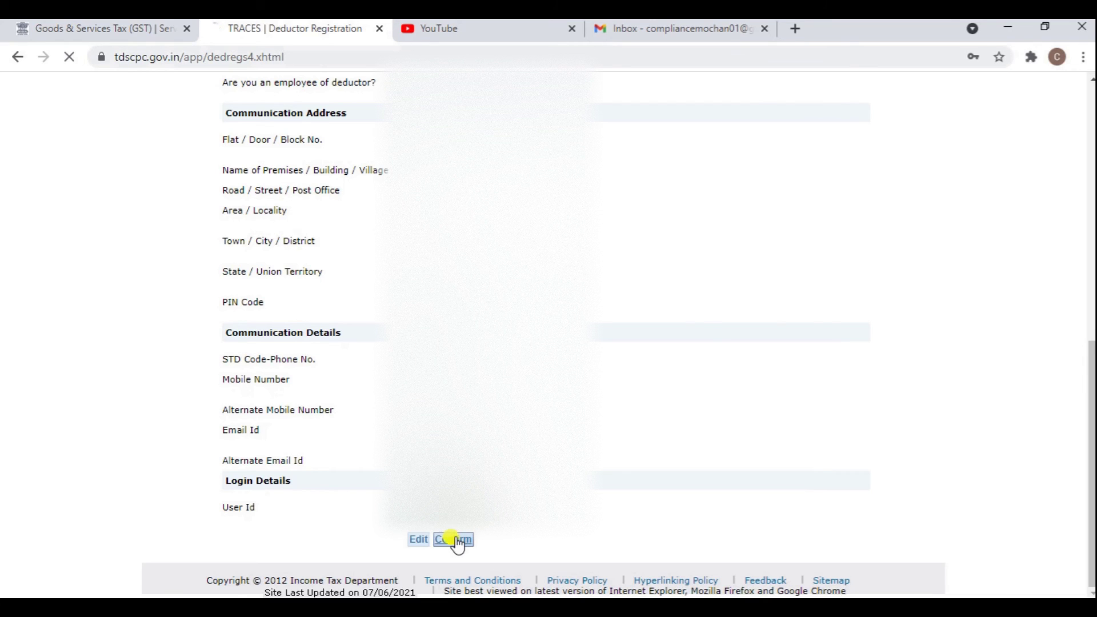